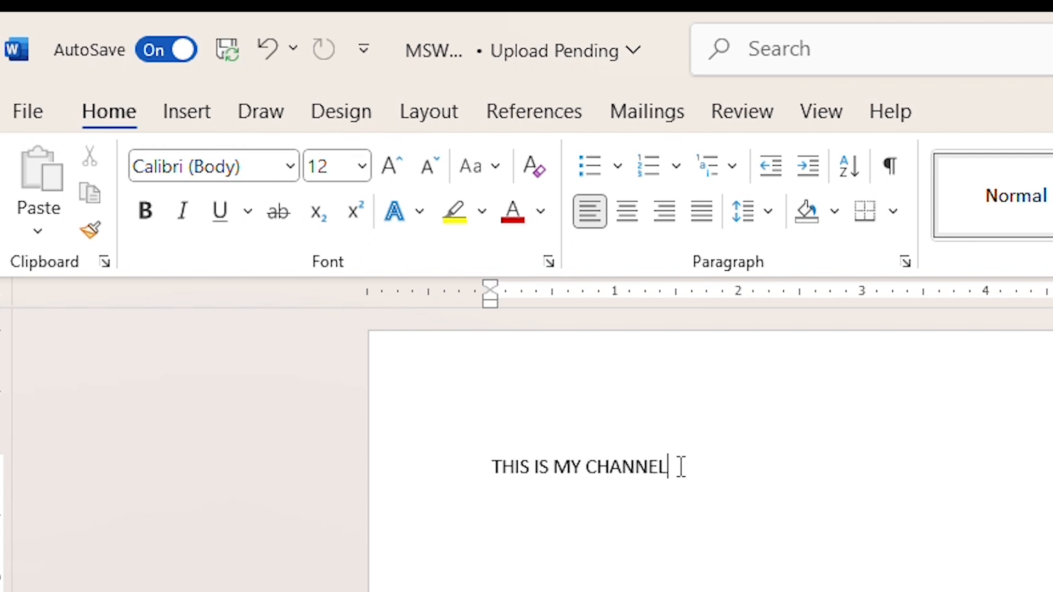
Copy the whole sentence THIS IS MY CHANNEL, paste it over the selection and undo the paste
key("ctrl+a")
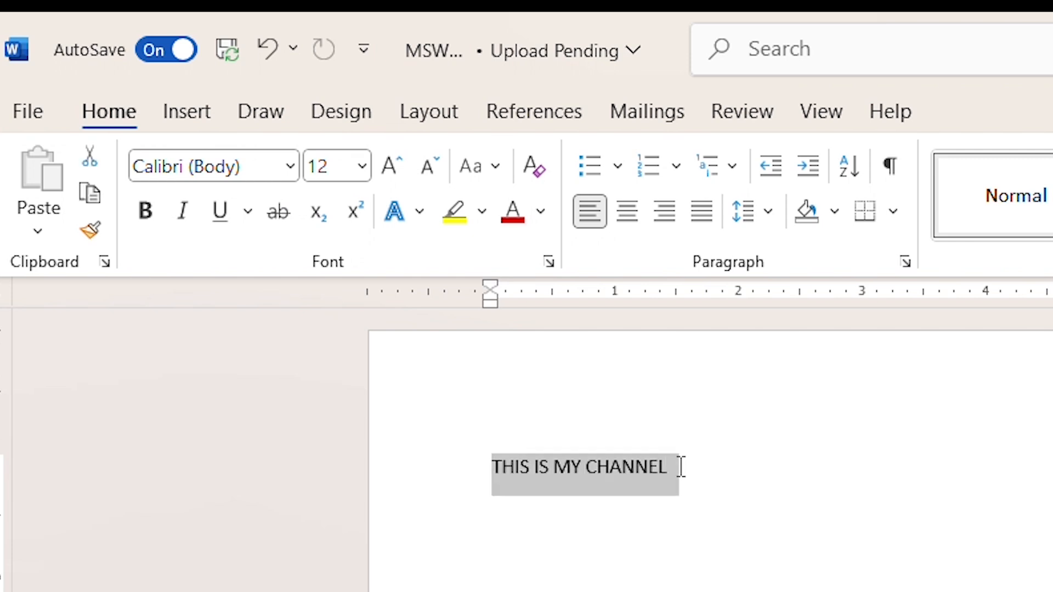
key("ctrl+c")
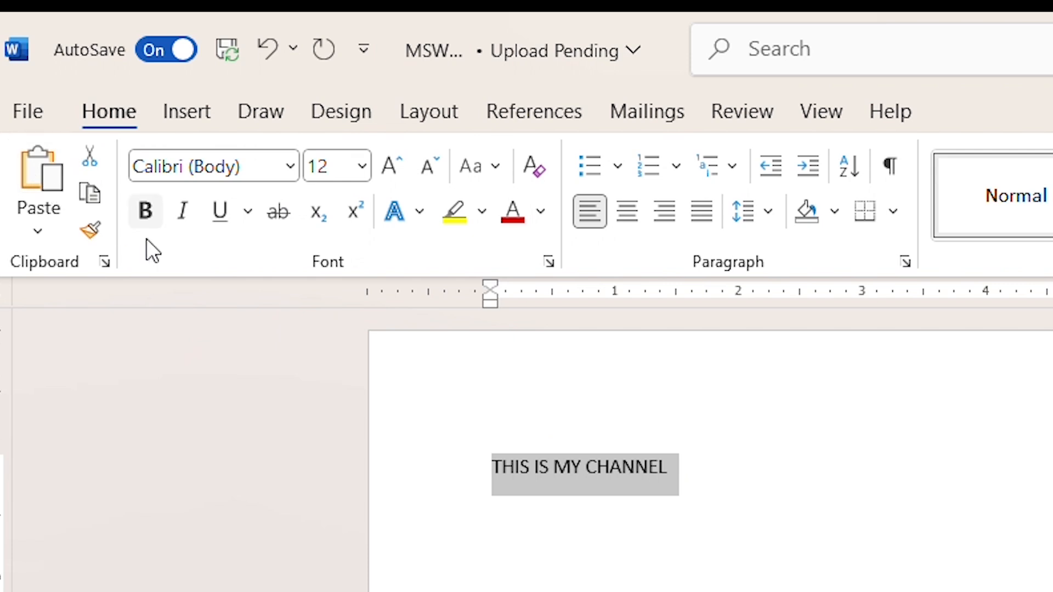
left_click(48, 179)
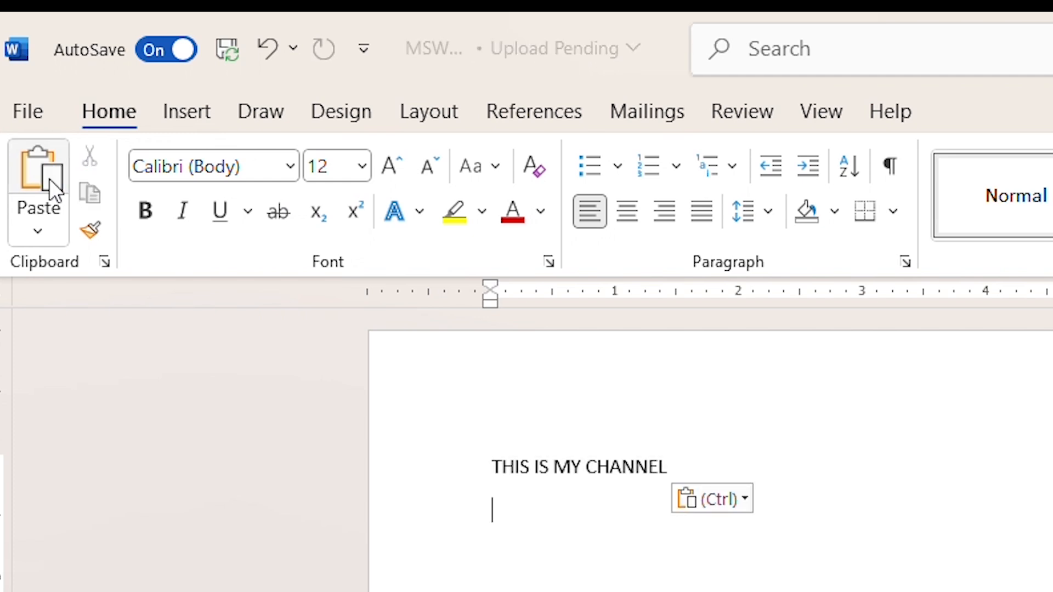
key("ctrl+z")
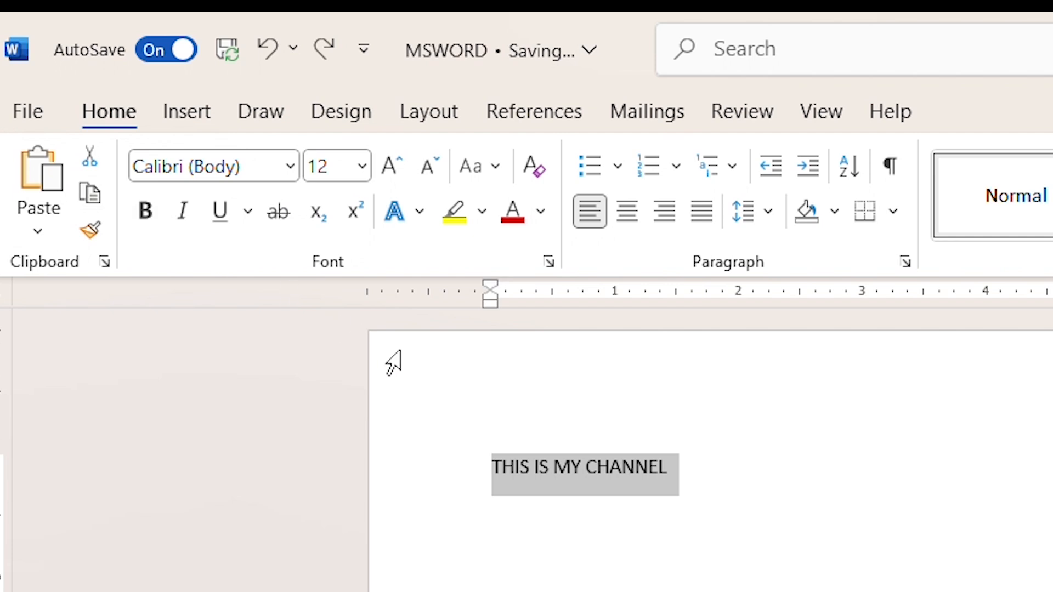
Preview the available paste options at the end of the sentence without pasting anything
left_click(710, 469)
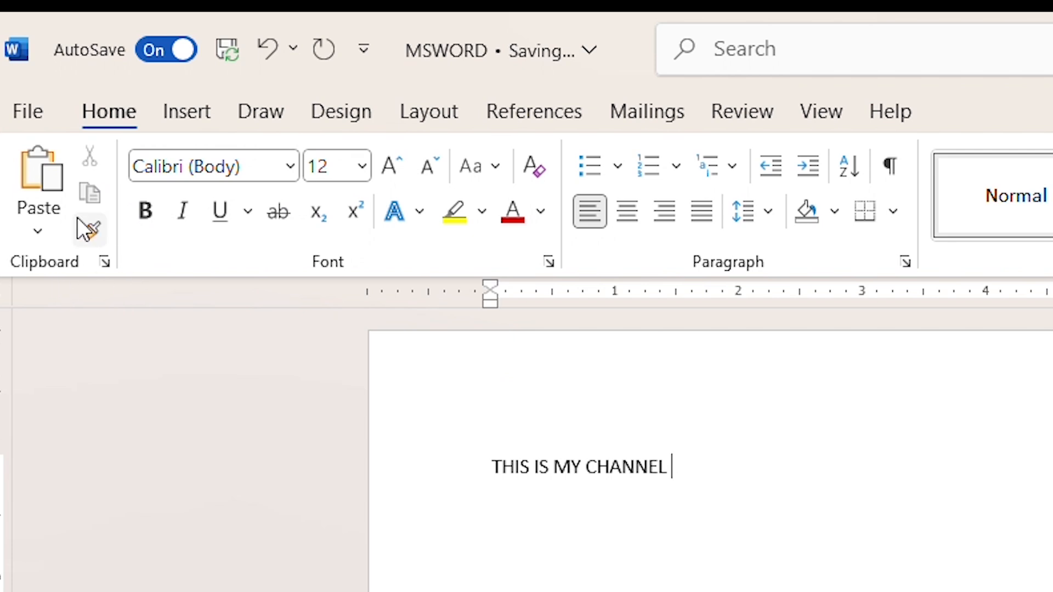
left_click(46, 199)
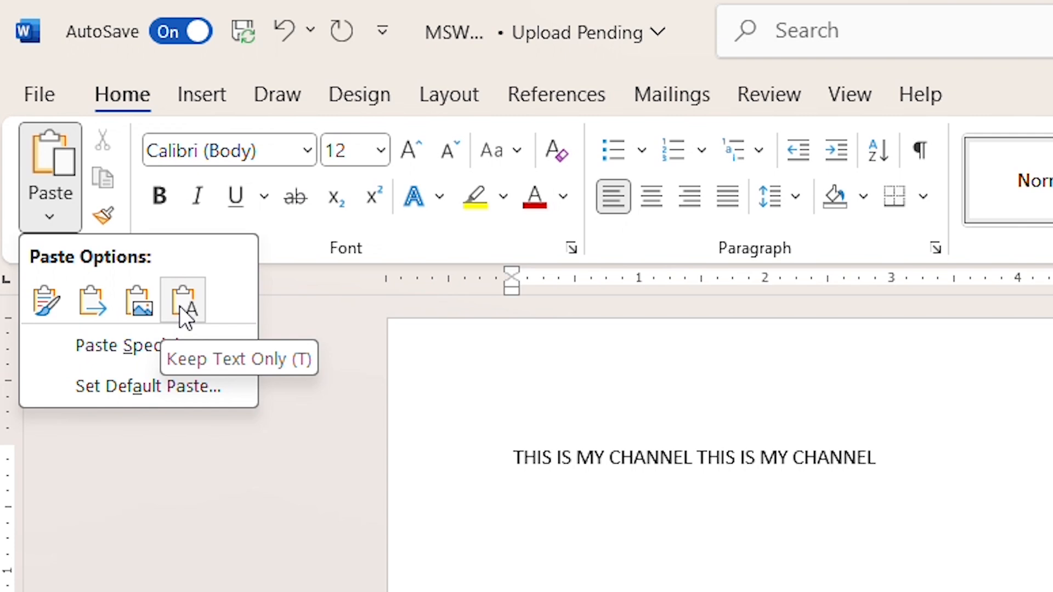
left_click(101, 223)
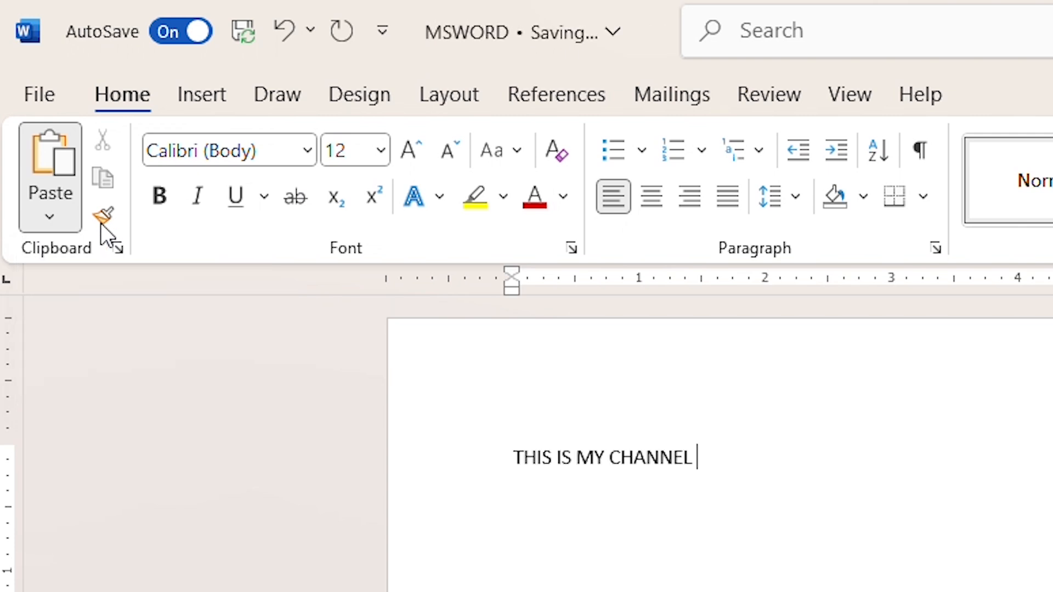
Activate Format Painter and look at the items stored on the clipboard
left_click(101, 223)
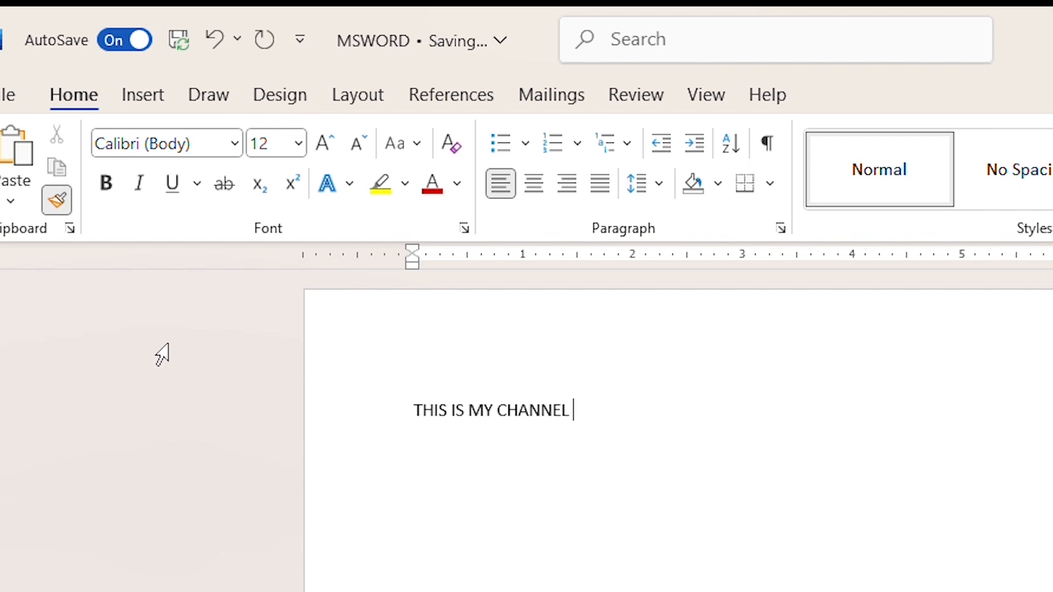
left_click(71, 228)
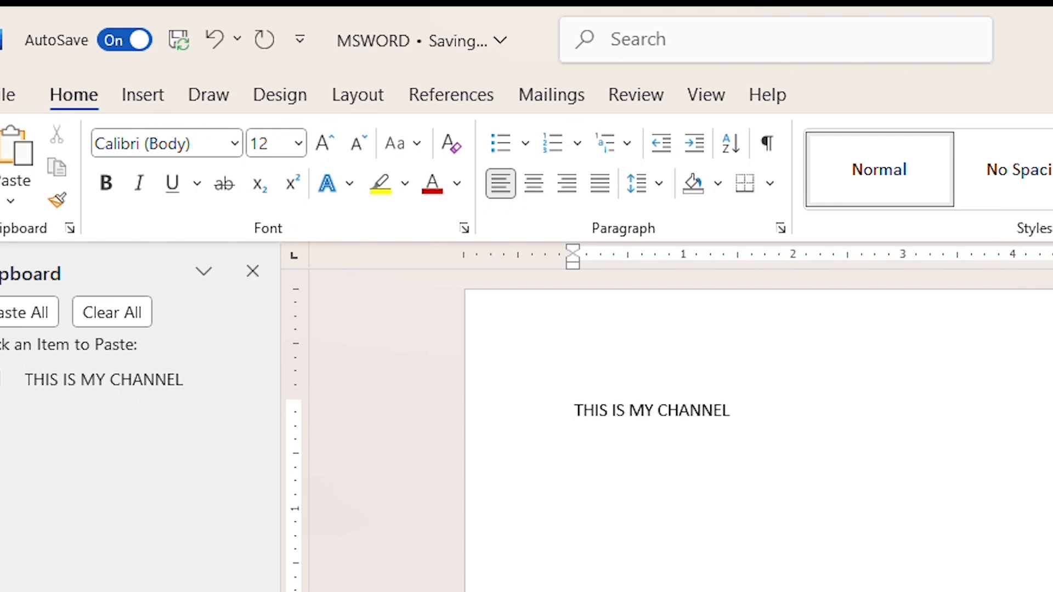
left_click(254, 274)
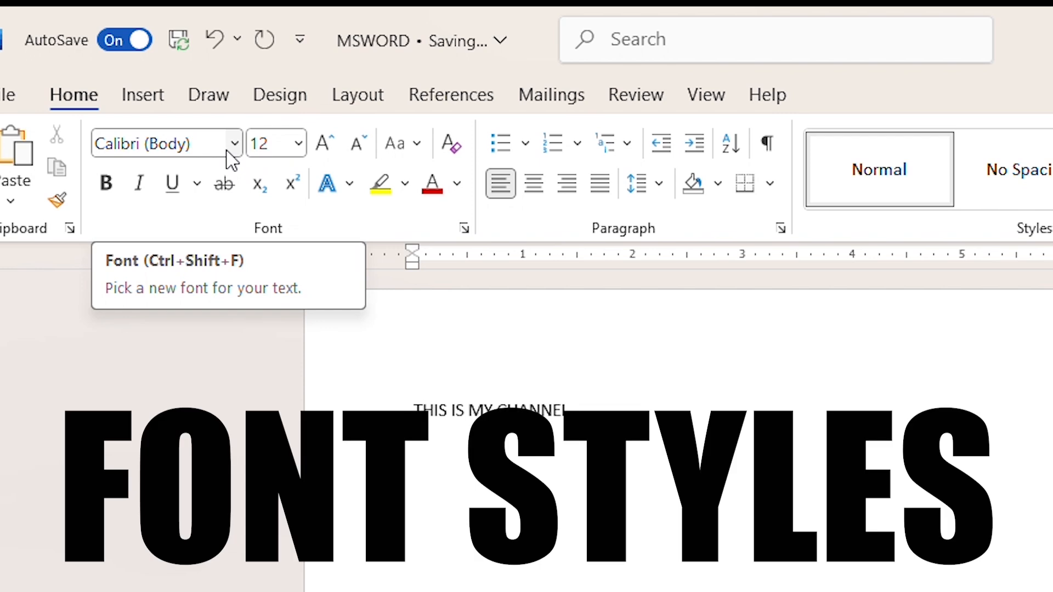
Try to change the font to Anton with only the cursor placed at the end of the sentence
left_click(196, 143)
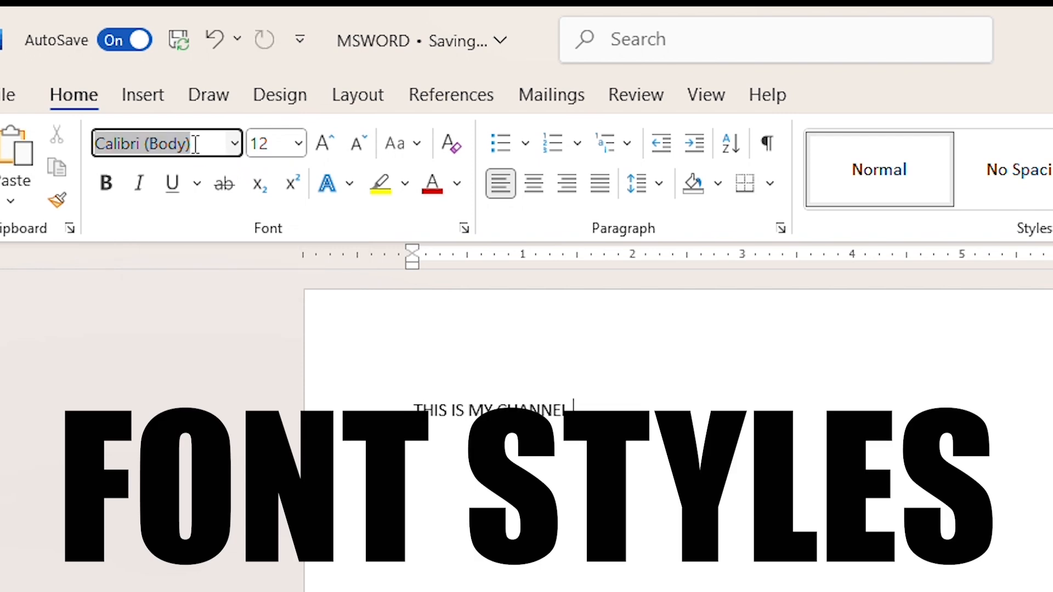
type("AN")
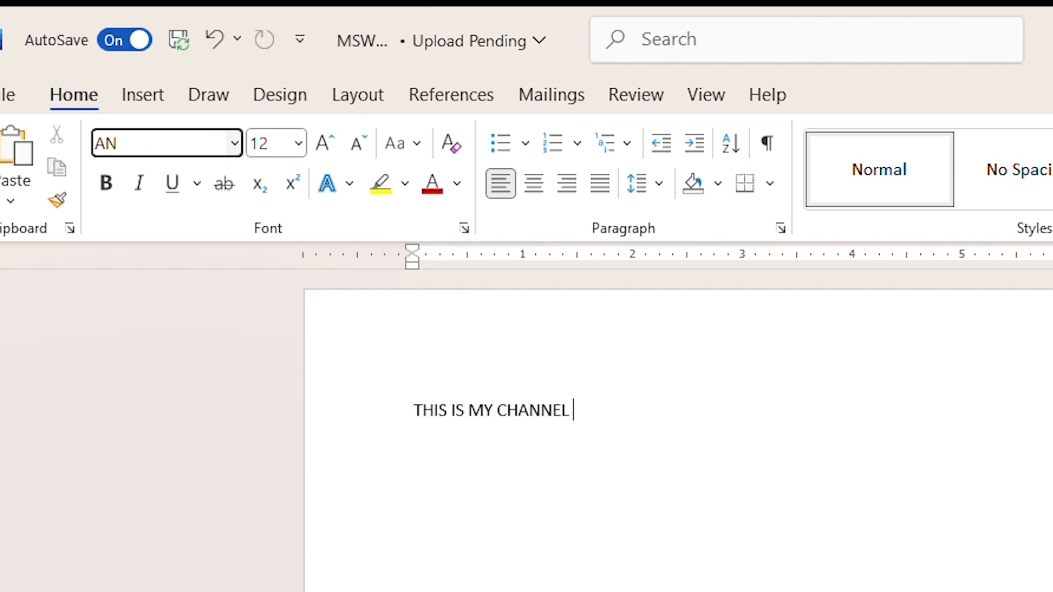
type("OTO=")
key("BackSpace")
key("BackSpace")
key("BackSpace")
key("BackSpace")
type("TON")
key("Return")
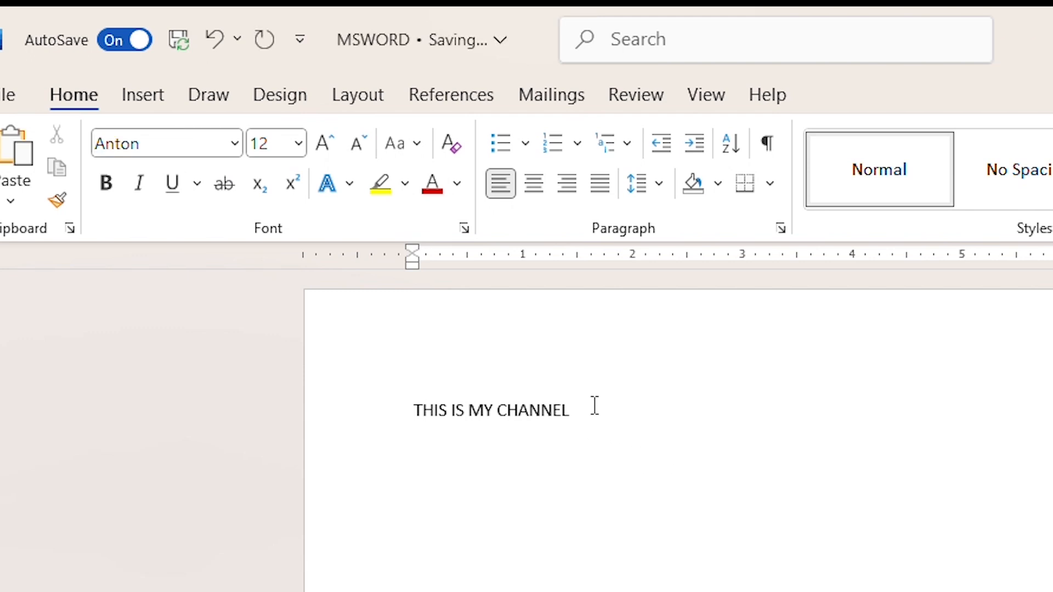
Select the sentence THIS IS MY CHANNEL and set its font to Anton
left_click(591, 406)
left_click_drag(590, 407, 339, 427)
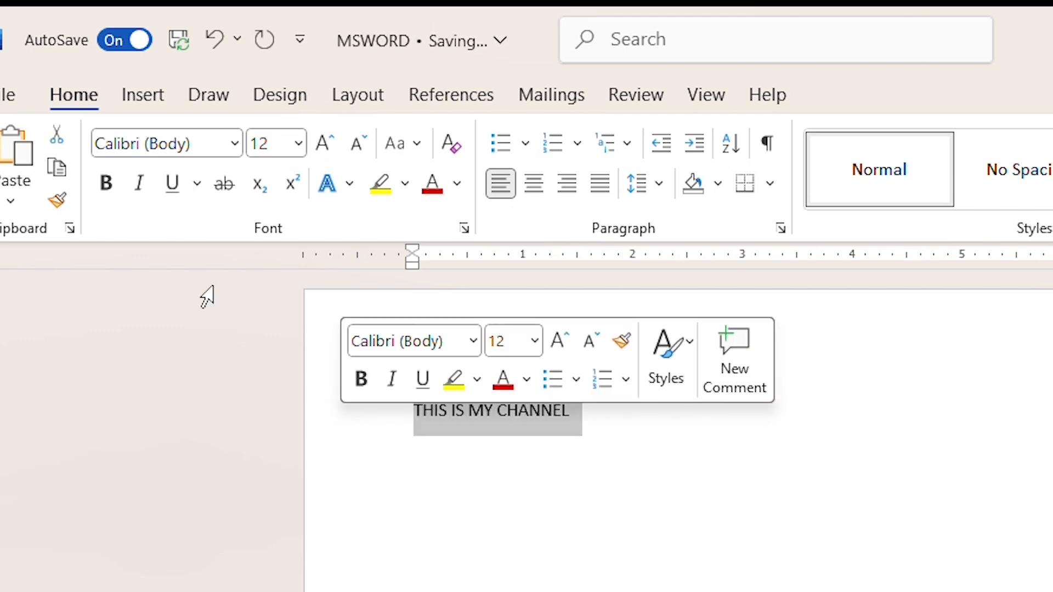
left_click(195, 144)
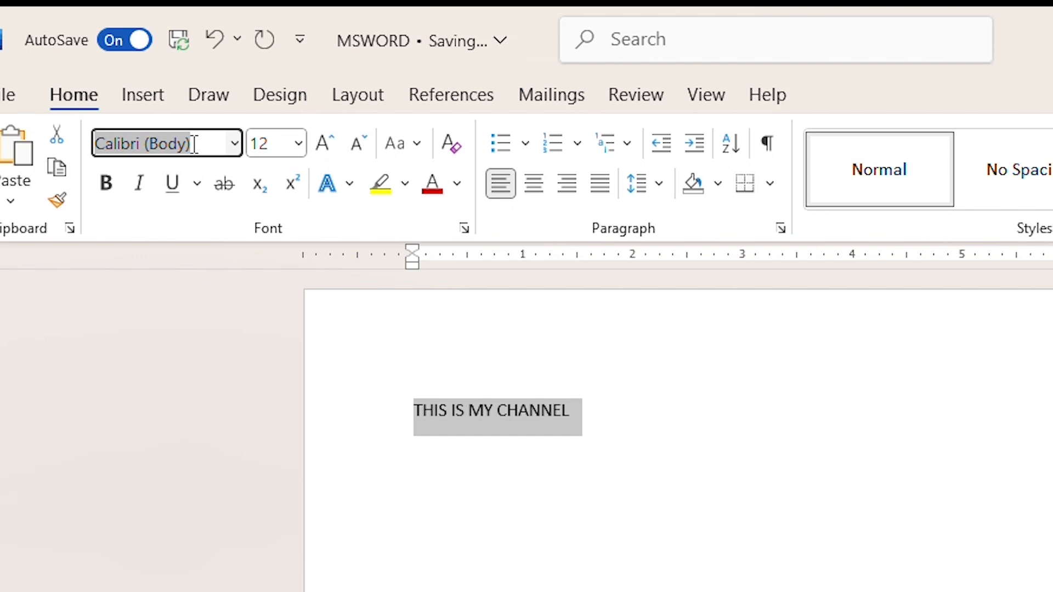
type("Anton")
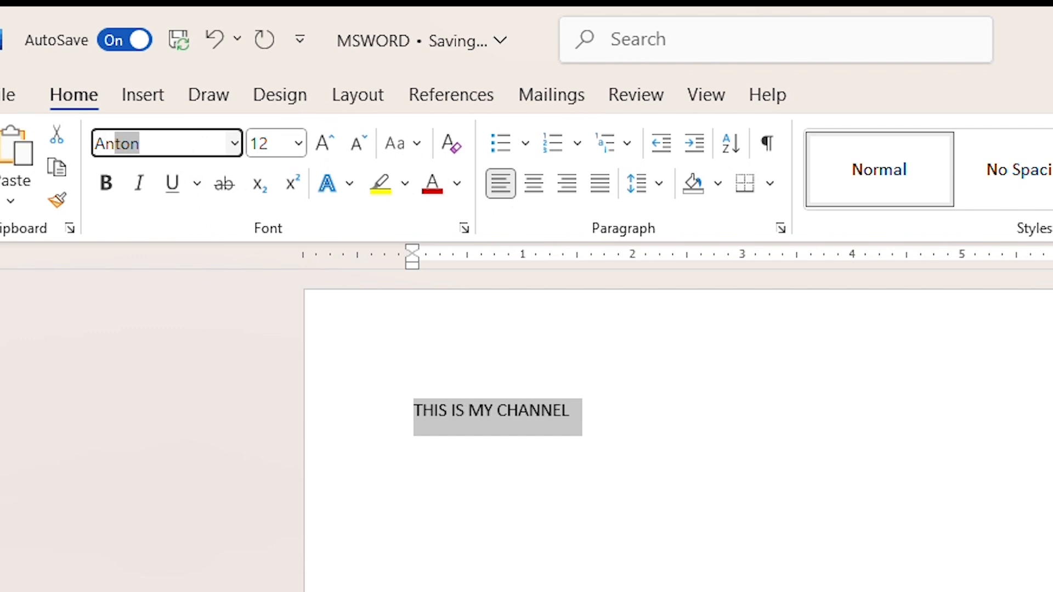
key("Tab")
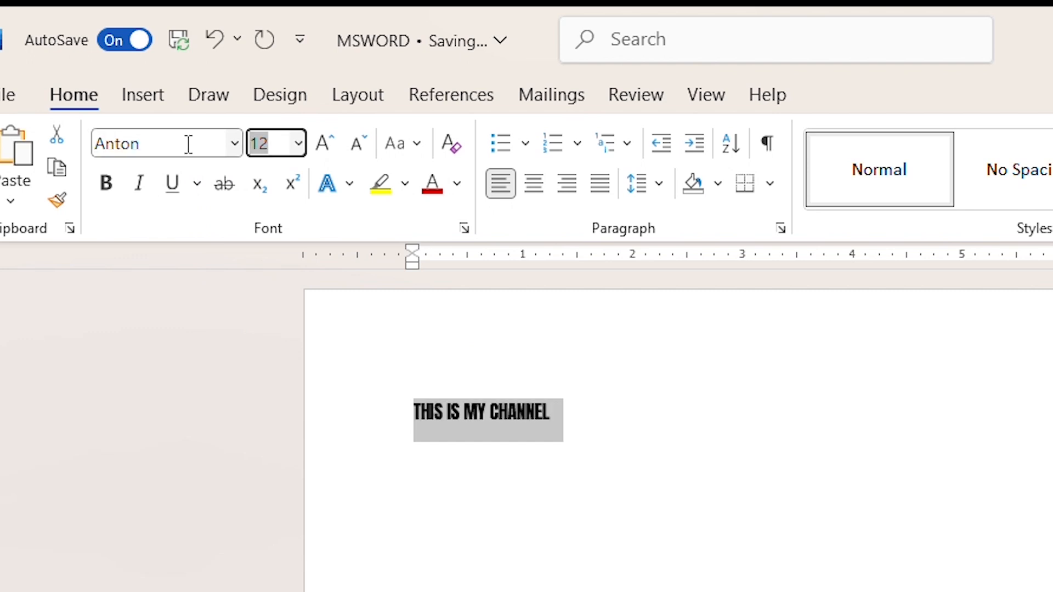
Change the selected sentence's font to Old English Text MT
left_click(148, 148)
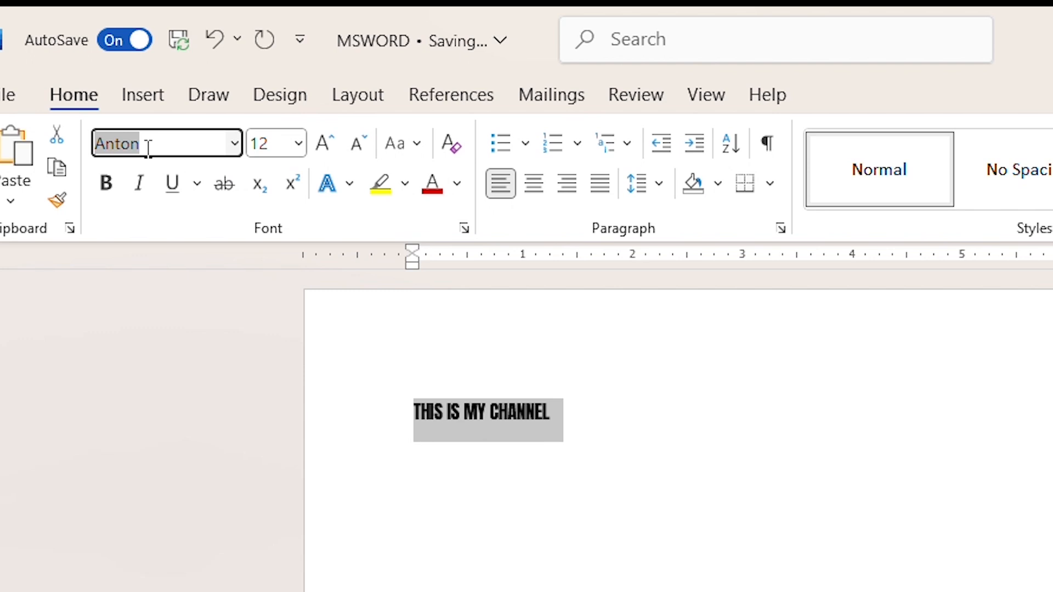
type("Old English Text M")
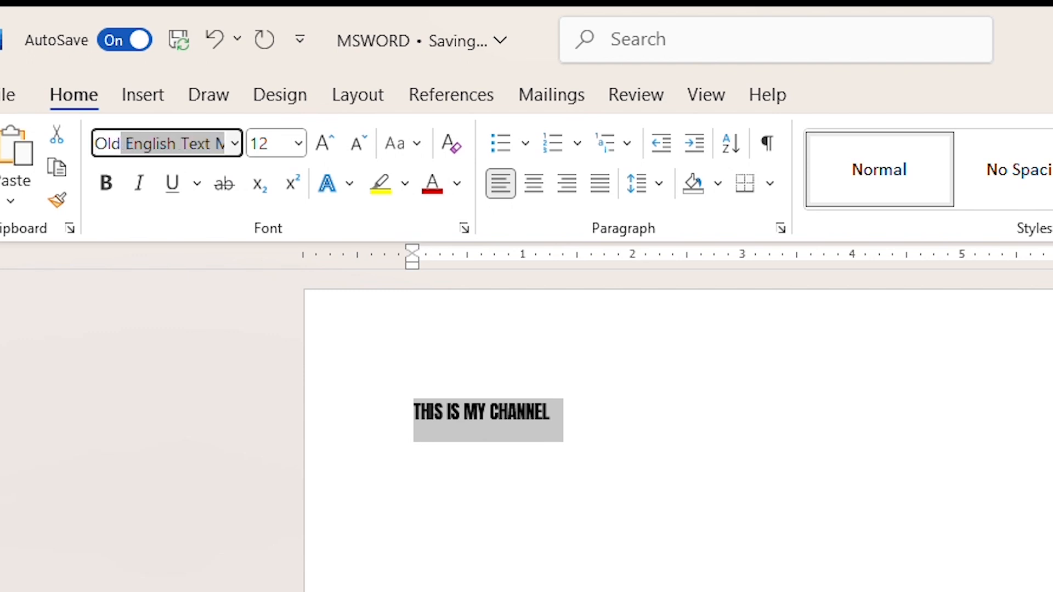
key("Tab")
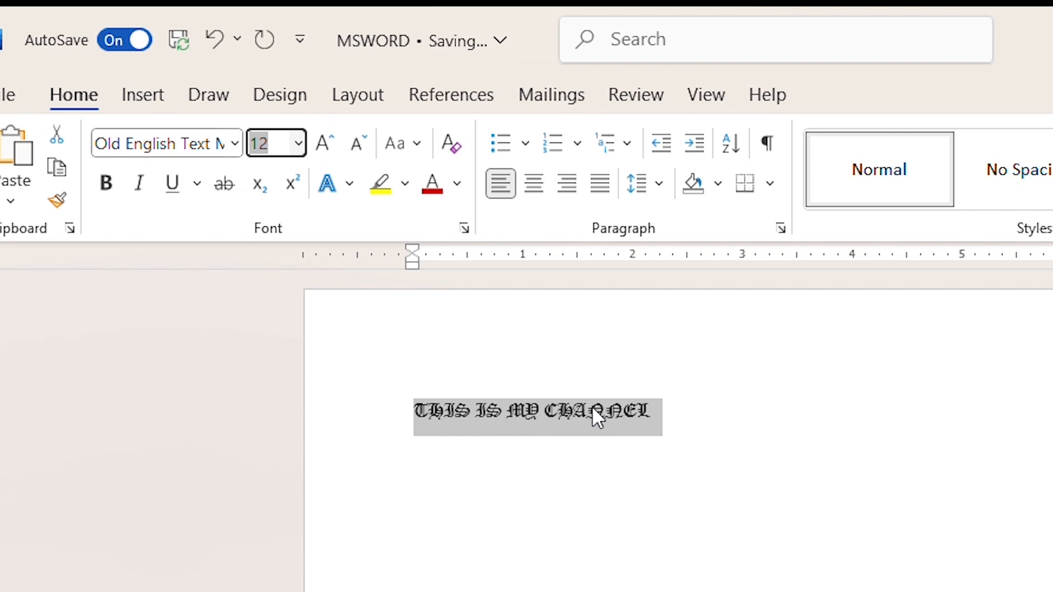
Reselect the whole sentence and set its font to Algerian from the recently used fonts
left_click(631, 410)
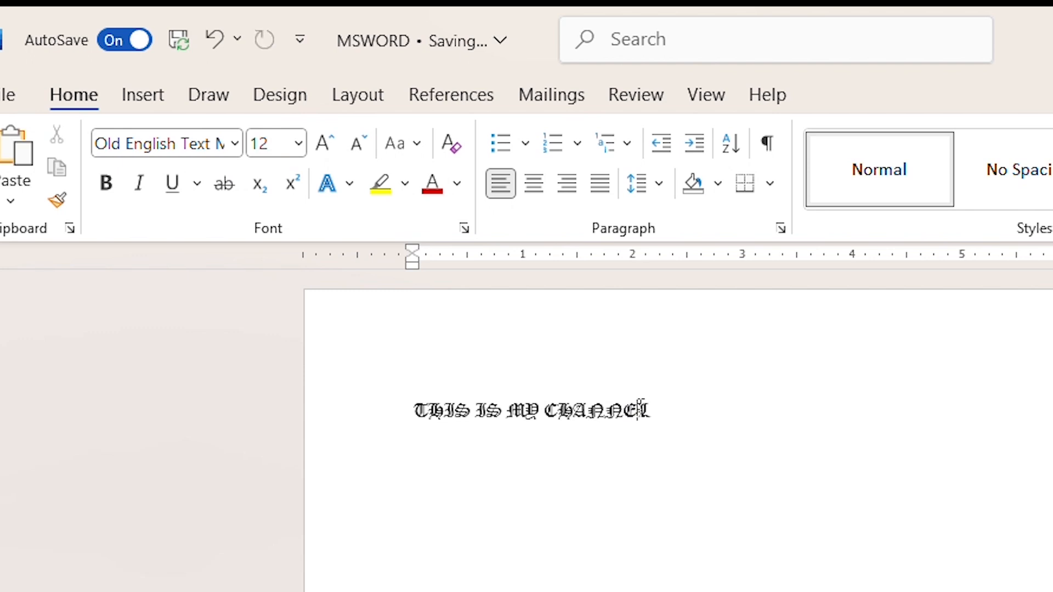
triple_click(640, 410)
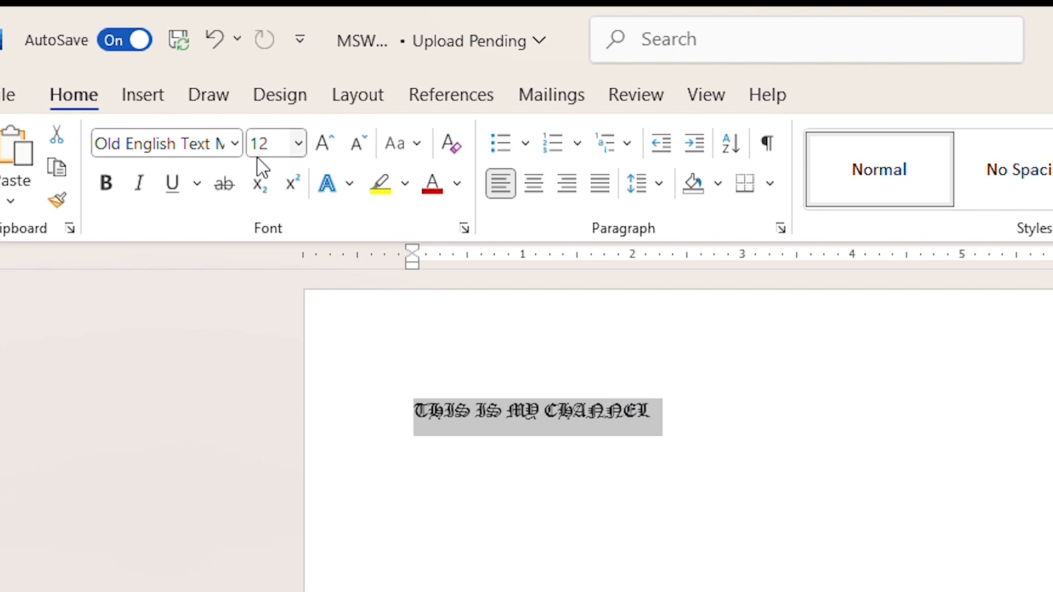
left_click(237, 150)
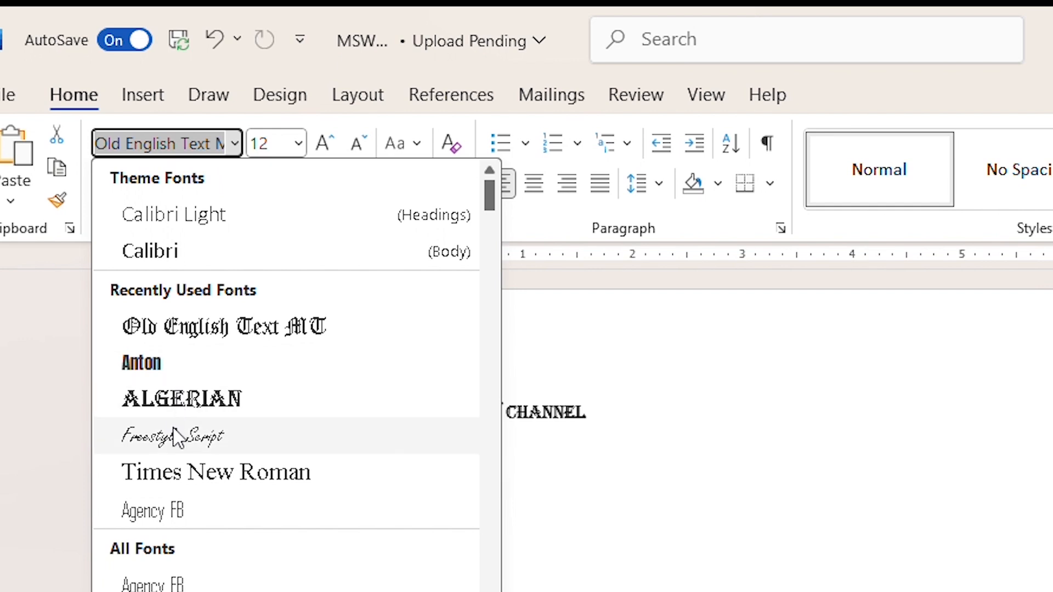
left_click(176, 408)
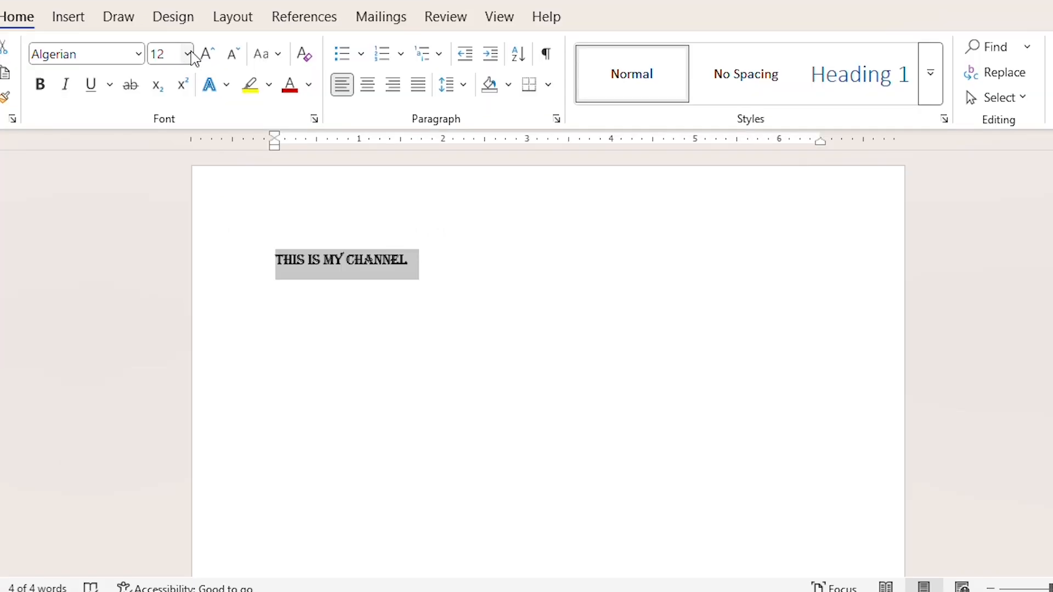
Set the sentence's font size to 455 and review how its letters spread across the pages
left_click(187, 55)
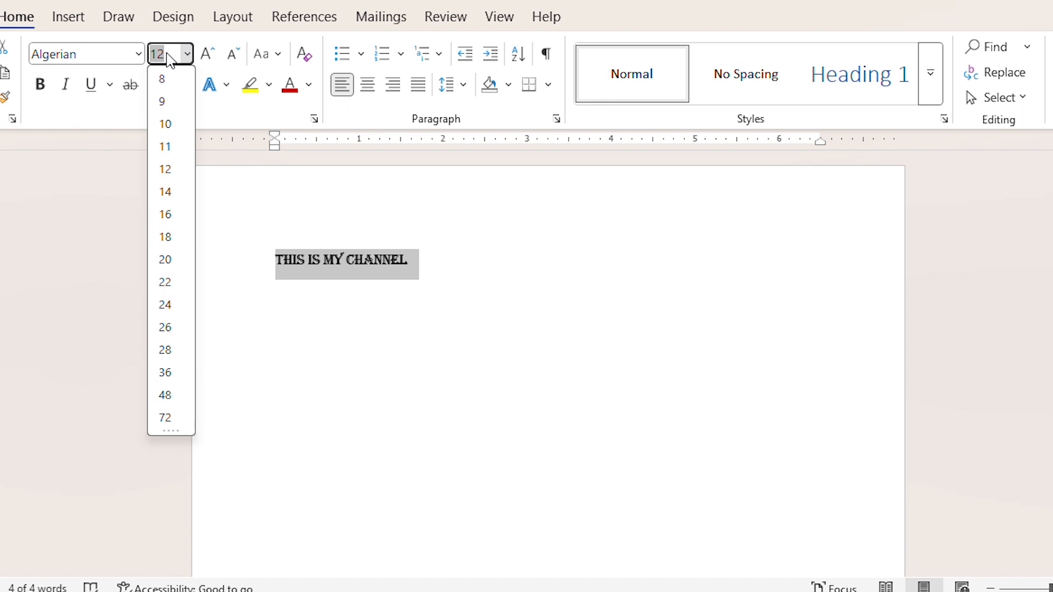
type("455")
key("Return")
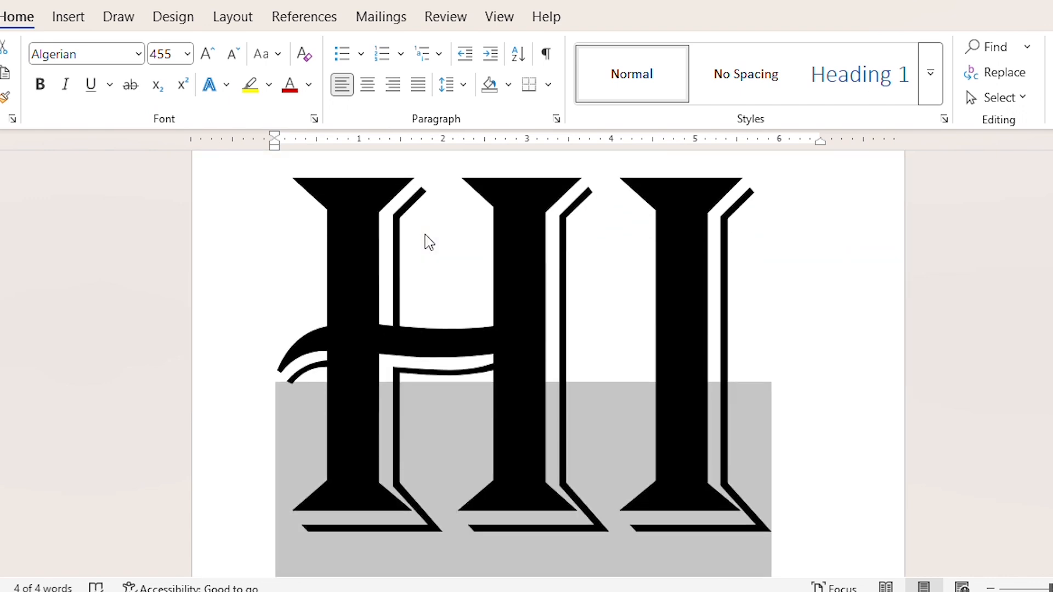
scroll(429, 242, "down", 5)
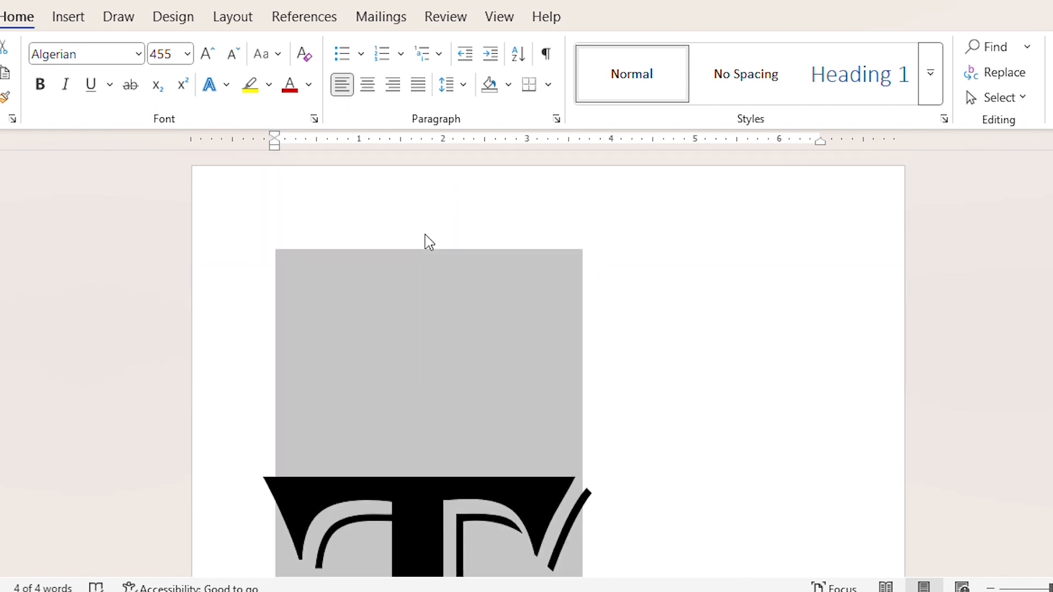
scroll(429, 242, "down", 8)
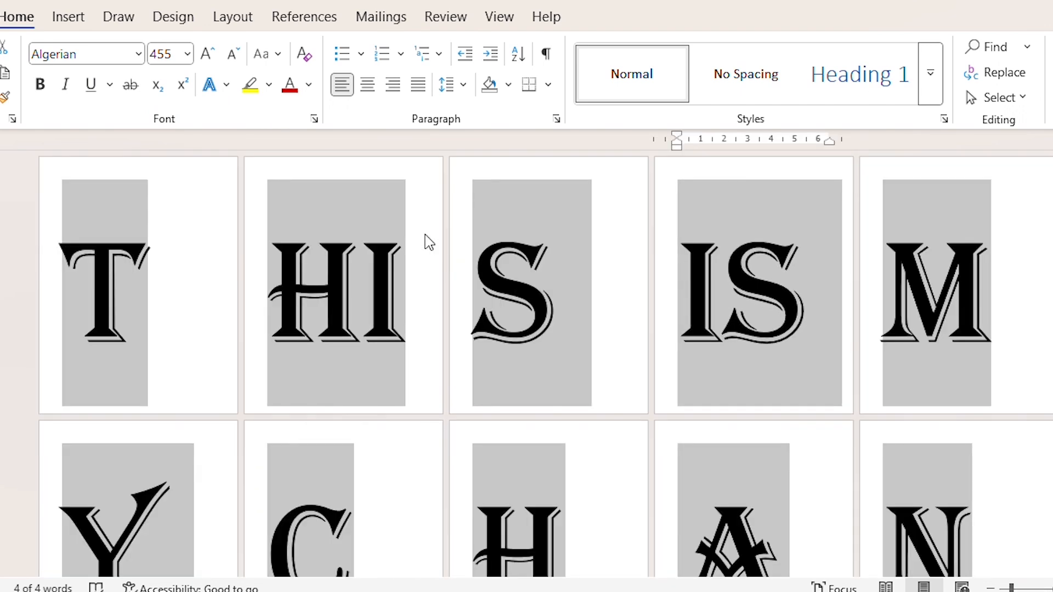
scroll(429, 242, "down", 8)
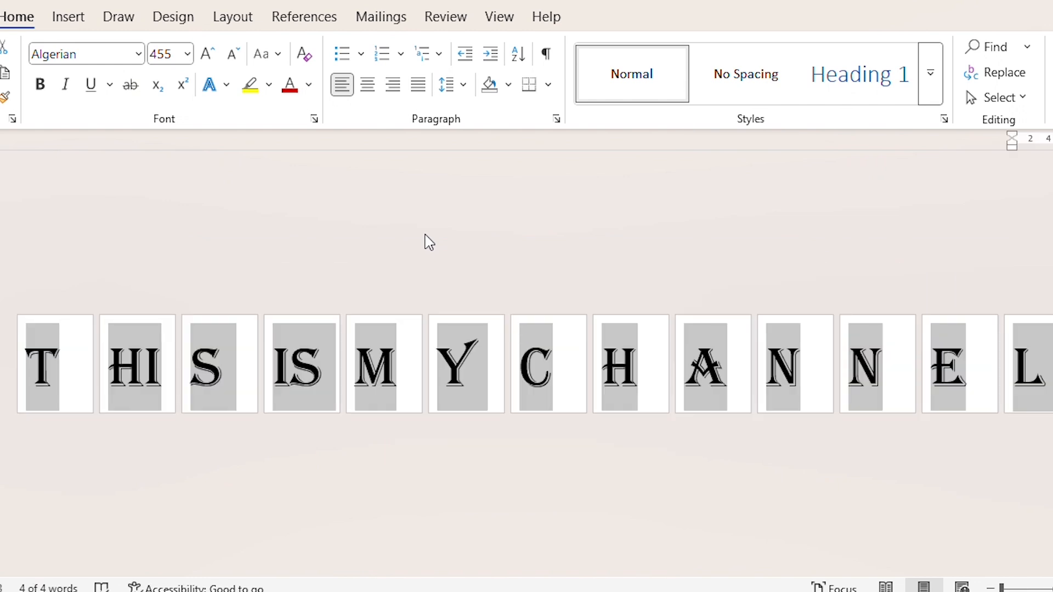
scroll(429, 242, "up", 5)
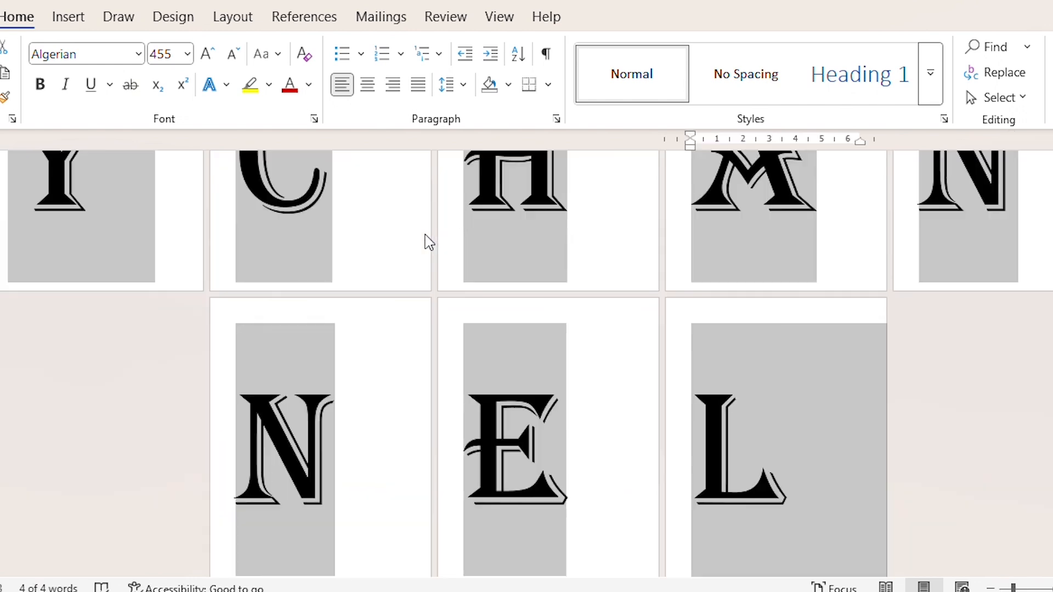
scroll(430, 242, "down", 6)
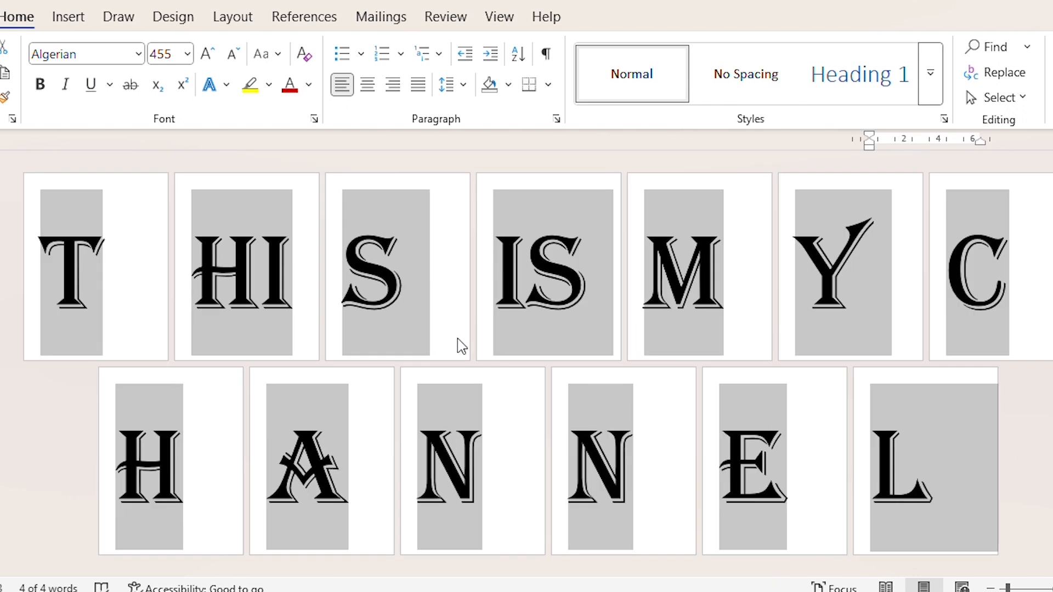
scroll(457, 338, "up", 1)
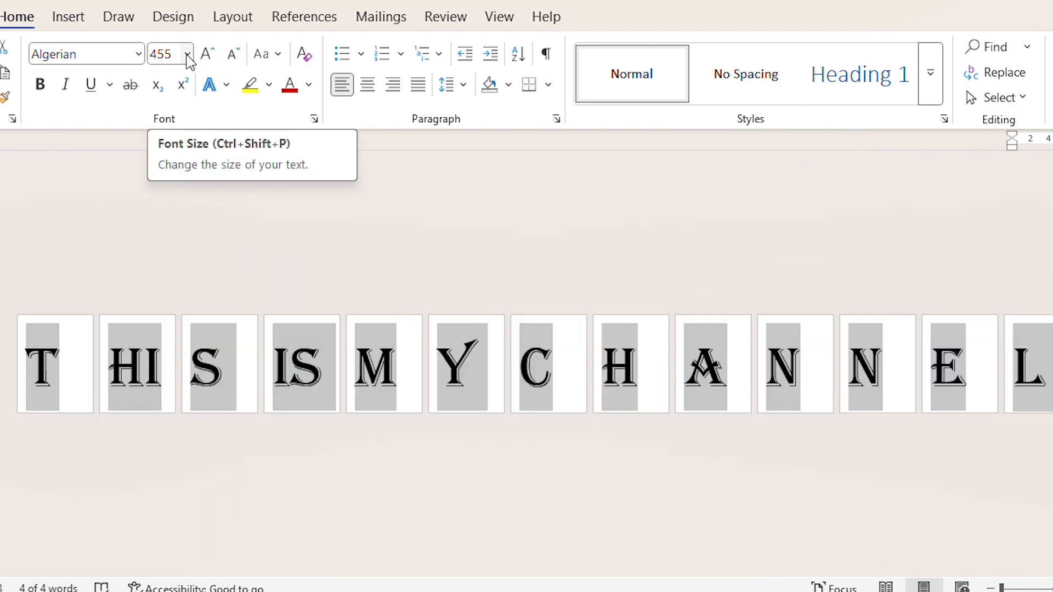
Set the selected sentence's font size to 20
left_click(166, 54)
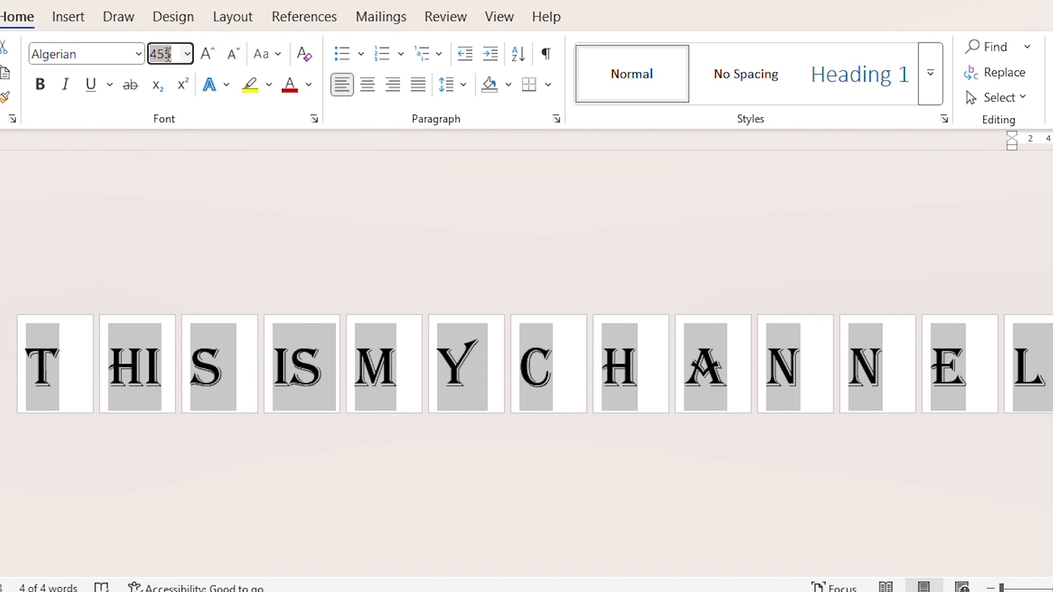
type("20")
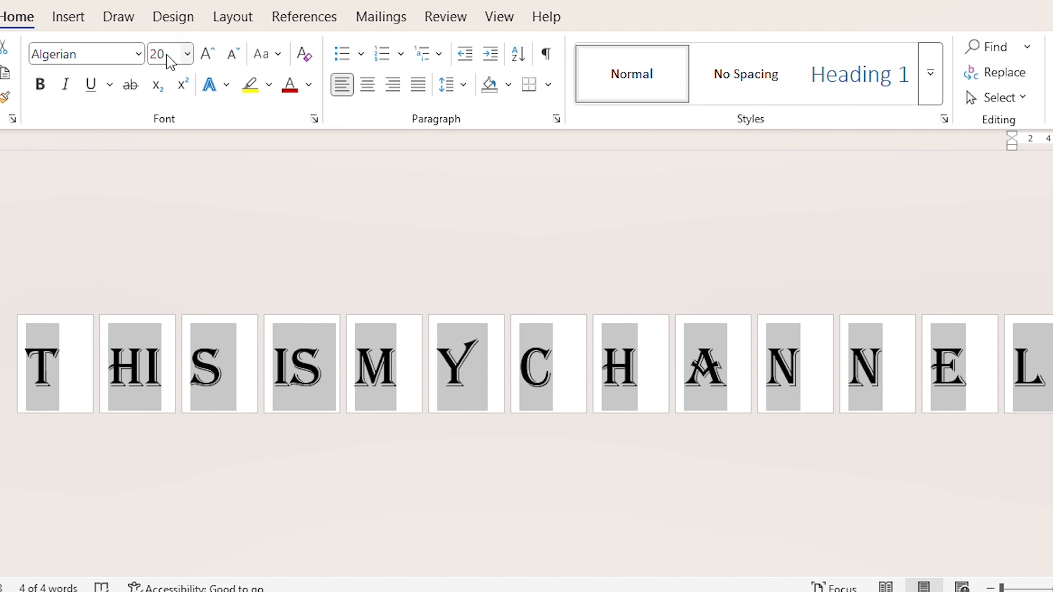
key("Return")
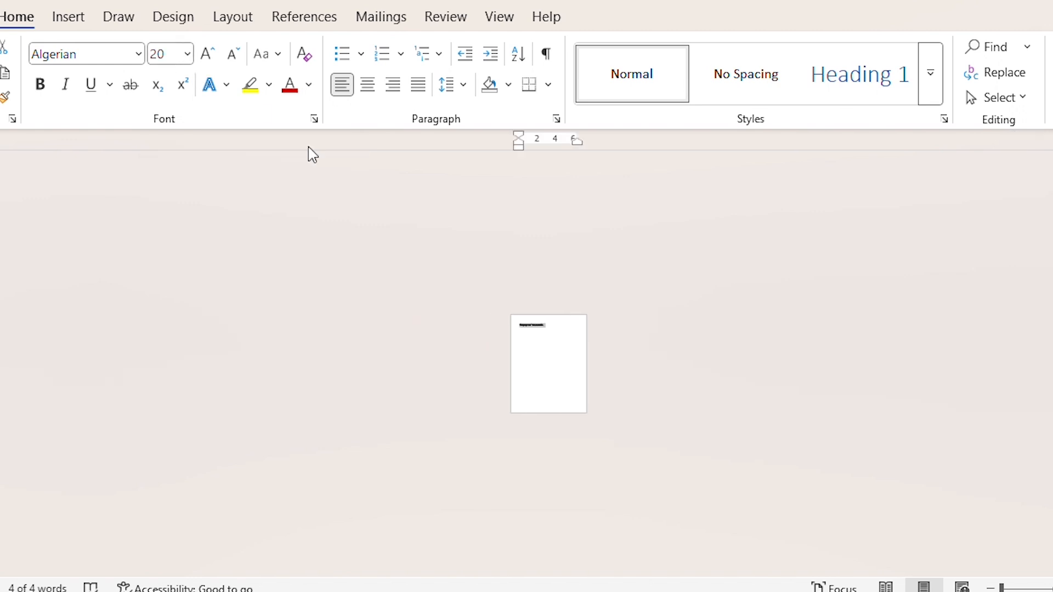
Toggle bold on and off twice for the selected sentence, leaving it without bold
scroll(626, 325, "up", 1)
scroll(627, 326, "up", 3)
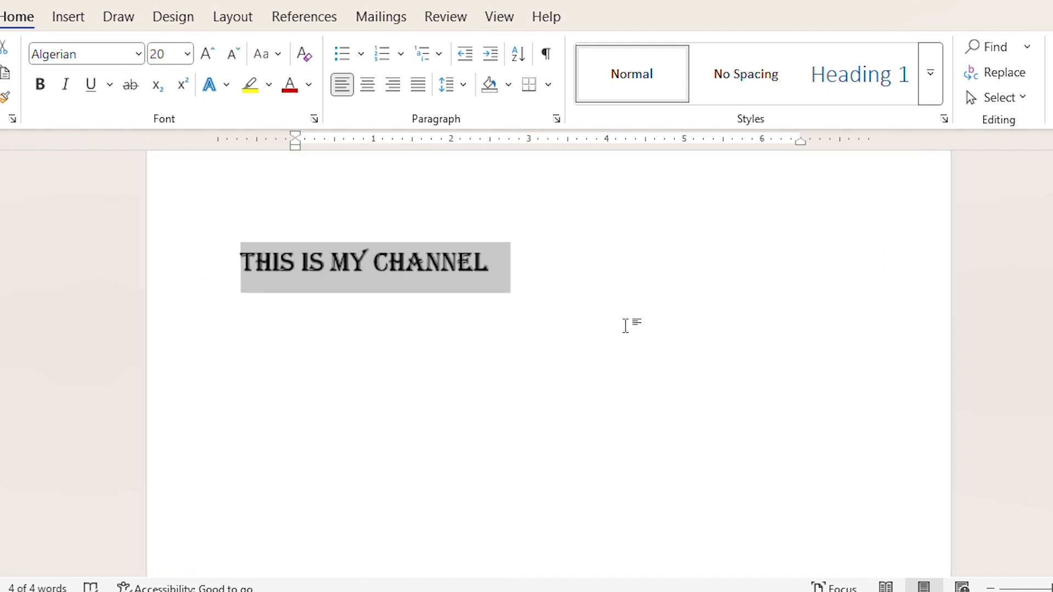
scroll(894, 512, "up", 1)
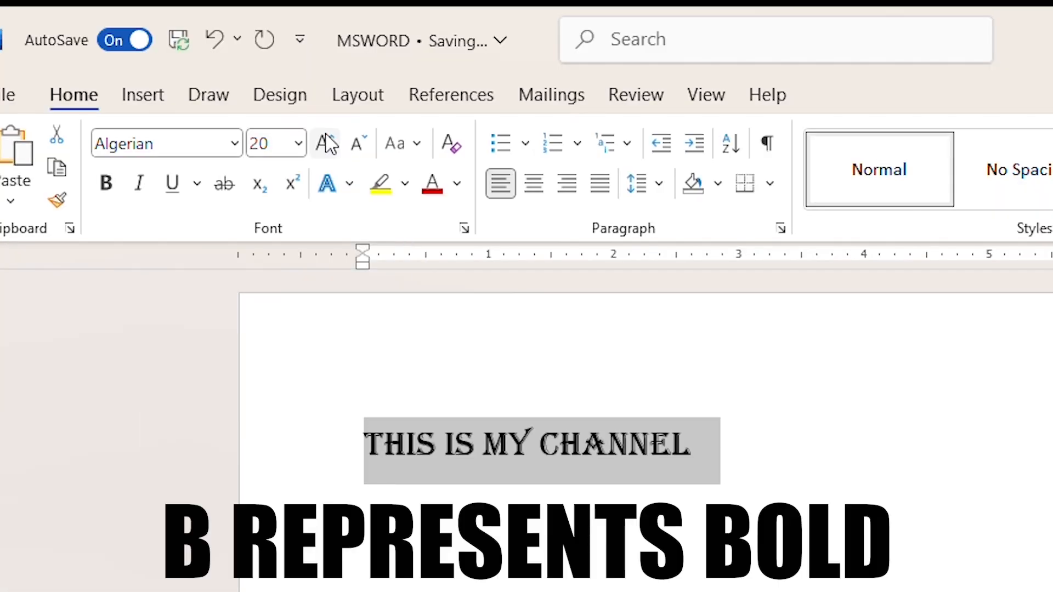
left_click(107, 192)
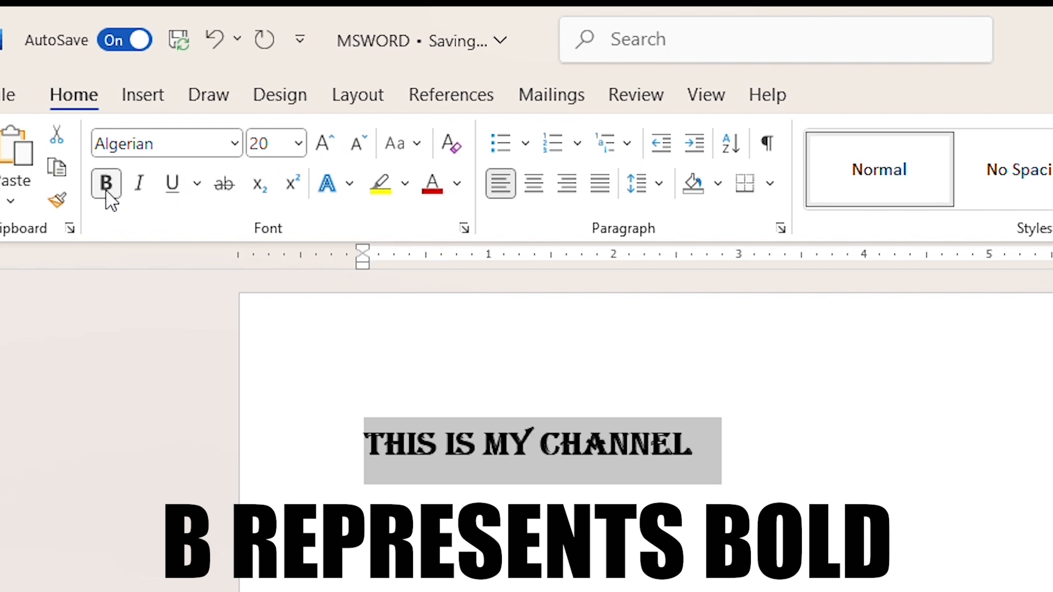
left_click(106, 192)
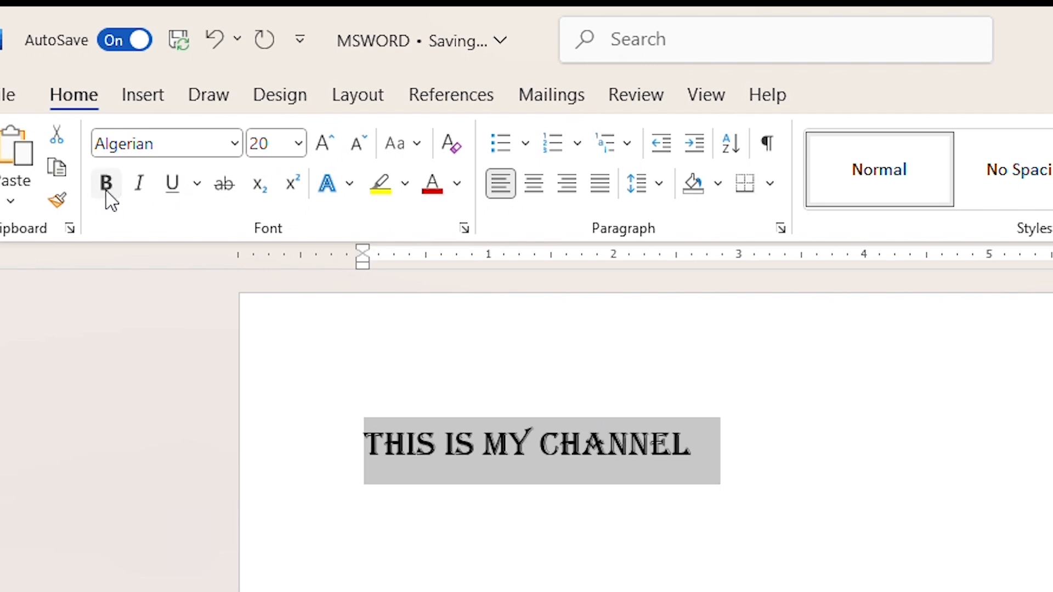
left_click(106, 192)
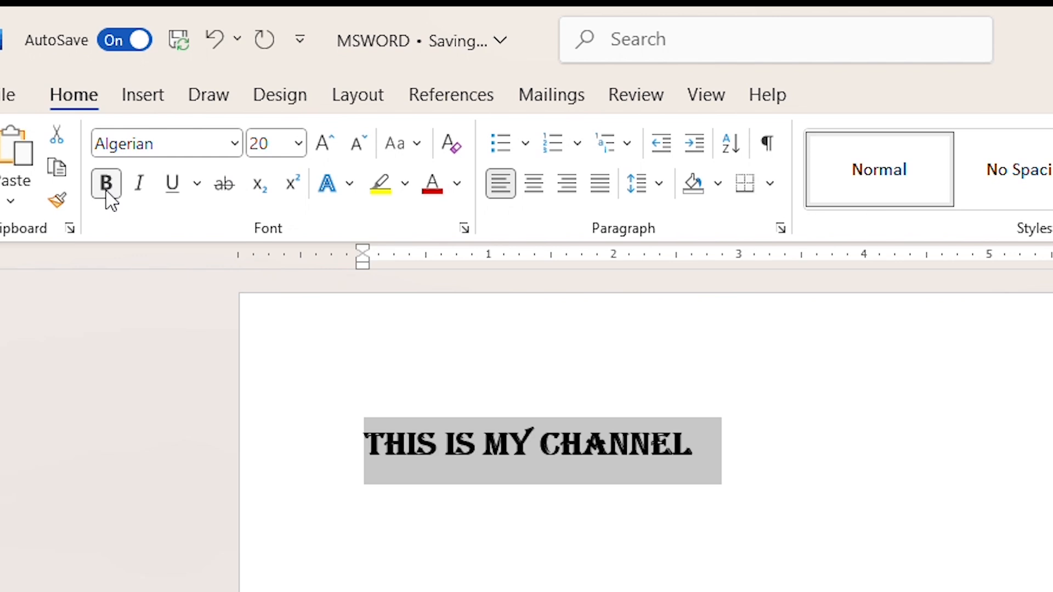
left_click(107, 192)
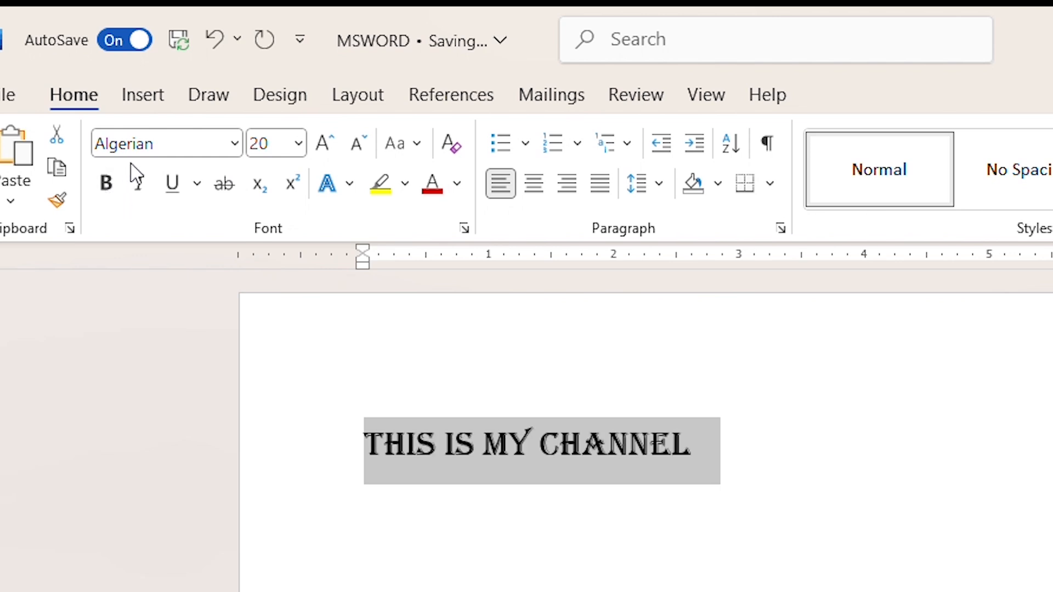
Try italic formatting on the selected sentence and remove it again
left_click(141, 184)
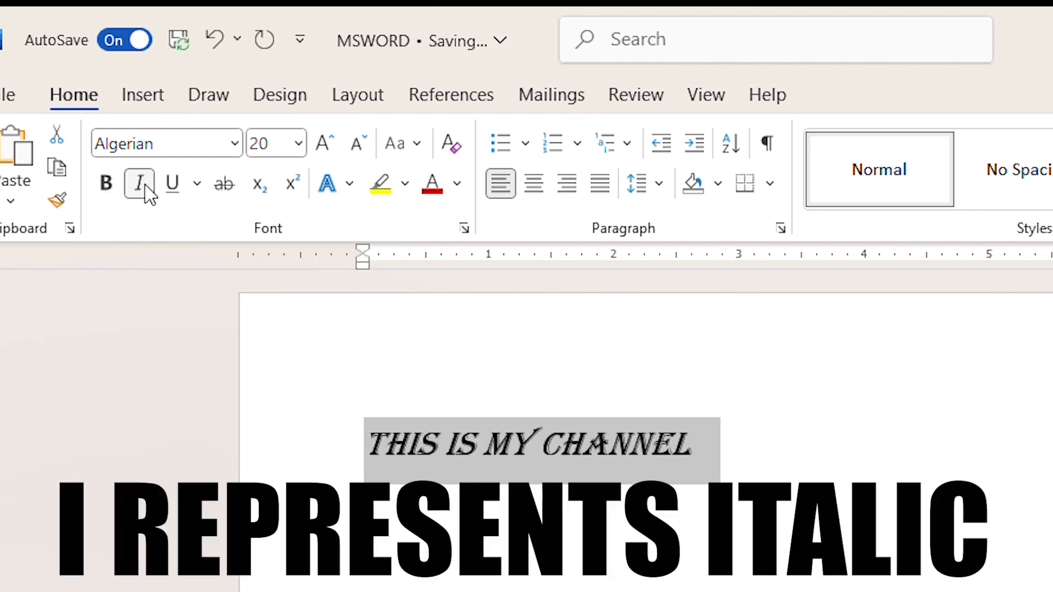
left_click(147, 191)
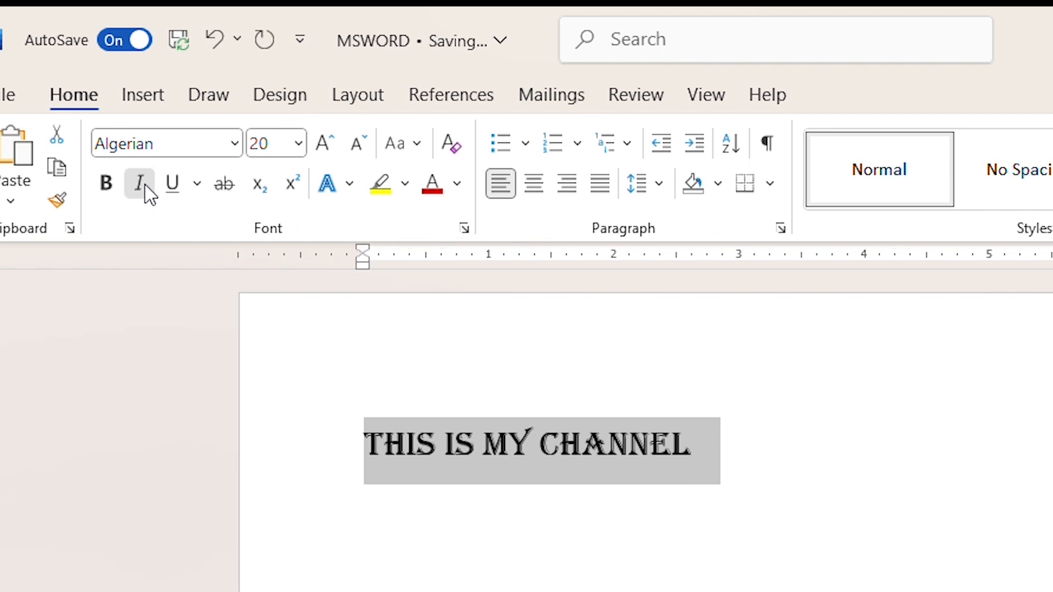
left_click(147, 191)
left_click(147, 191)
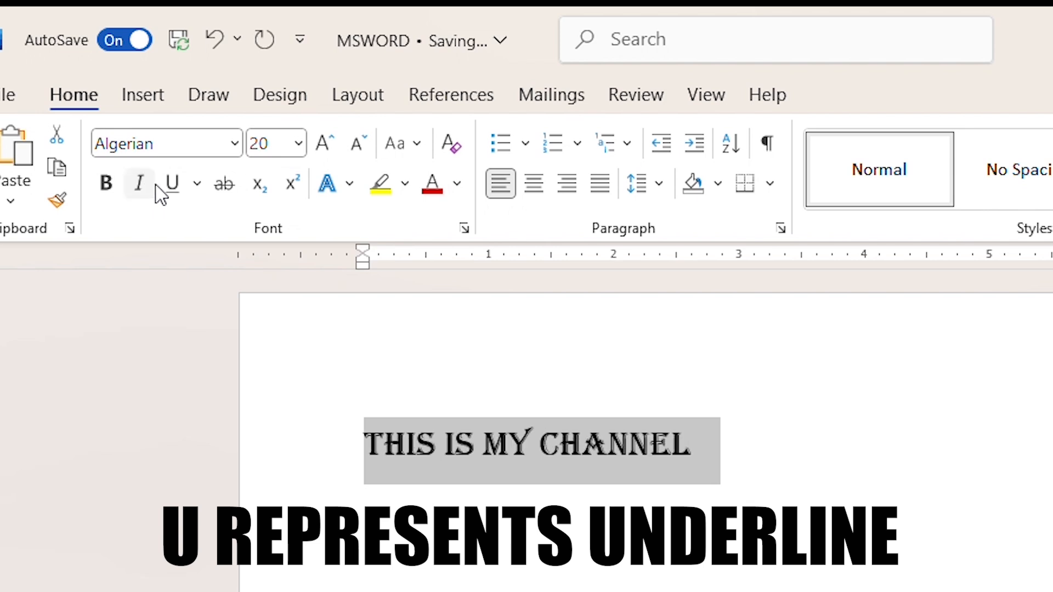
Underline the selected sentence with a single line and set the underline color to red
left_click(174, 189)
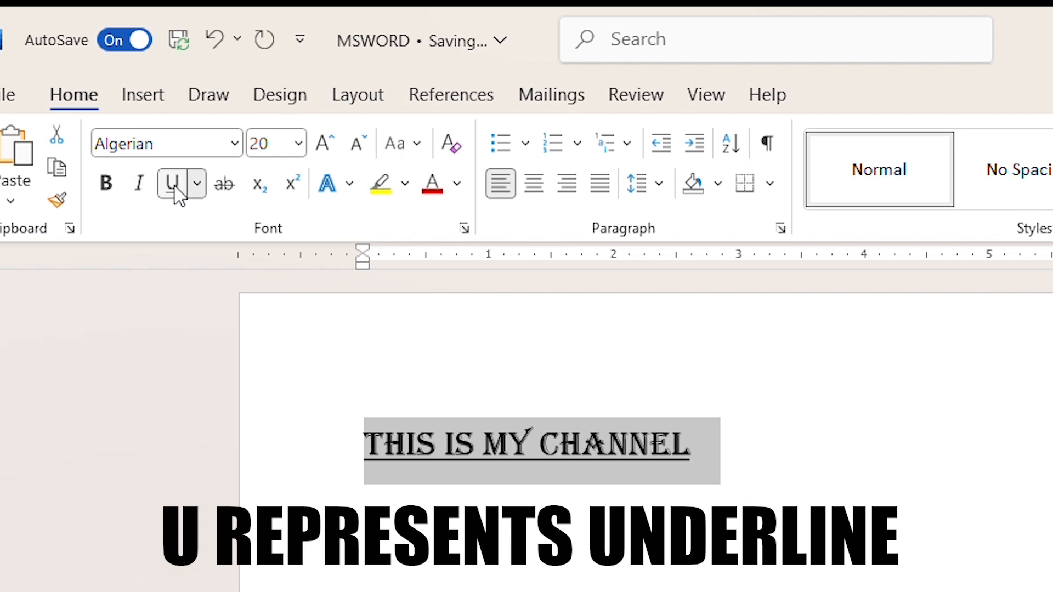
left_click(197, 185)
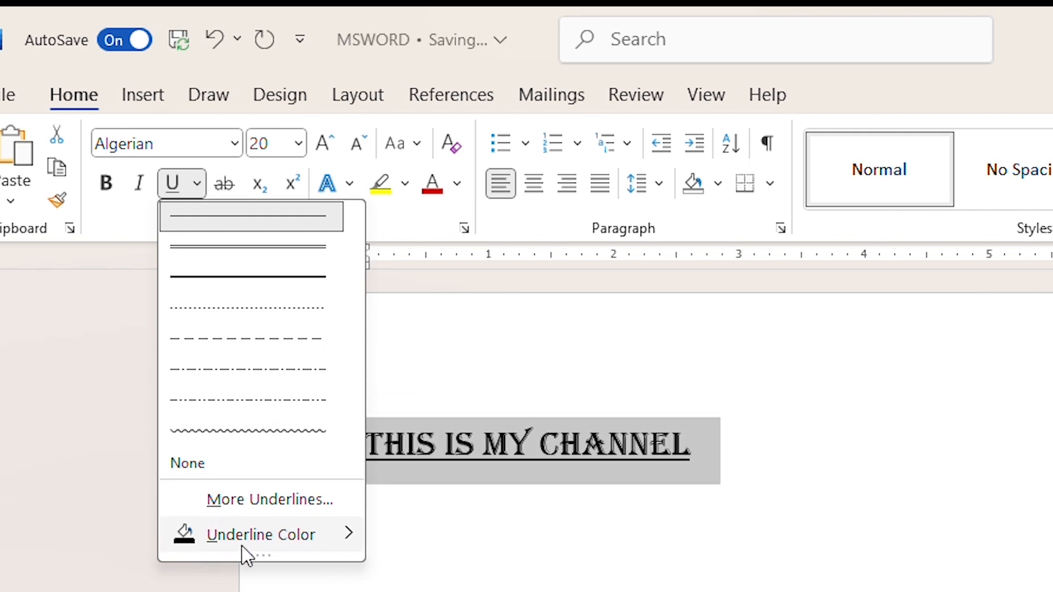
mouse_move(197, 540)
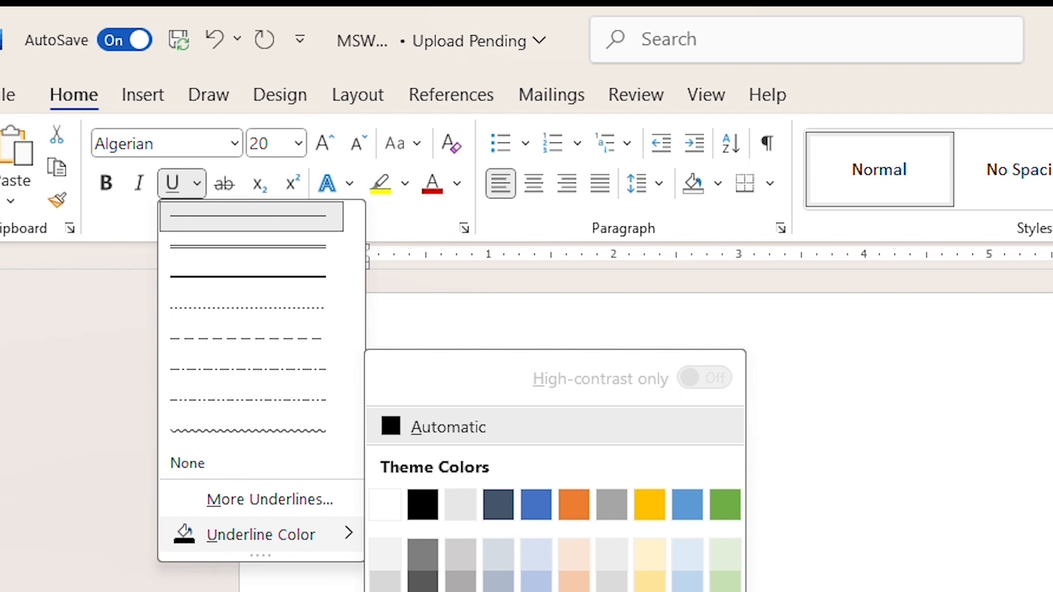
left_click(423, 591)
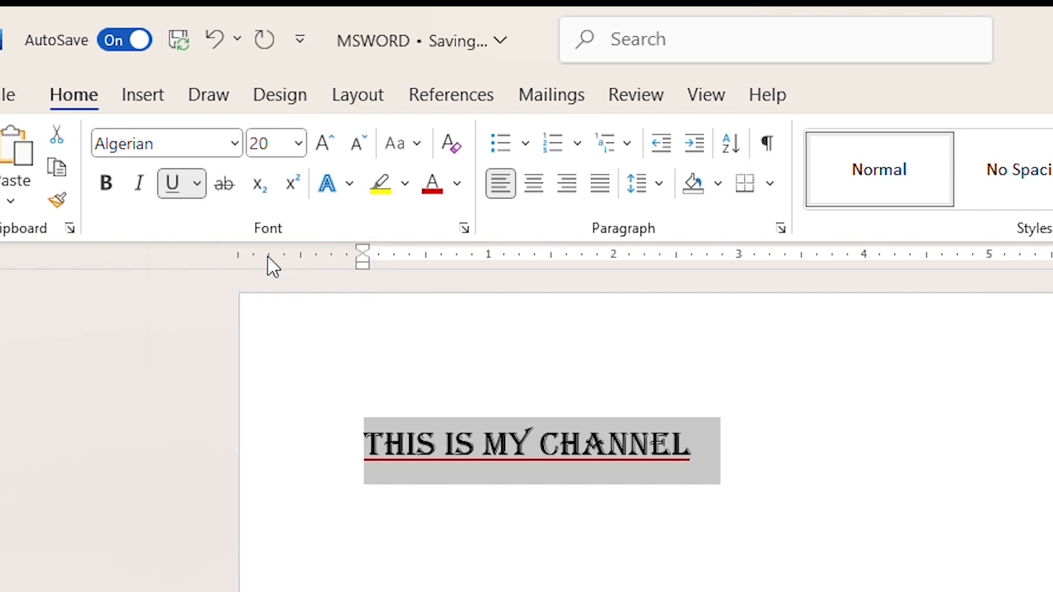
Try strikethrough on the selected sentence and remove it again
left_click(223, 185)
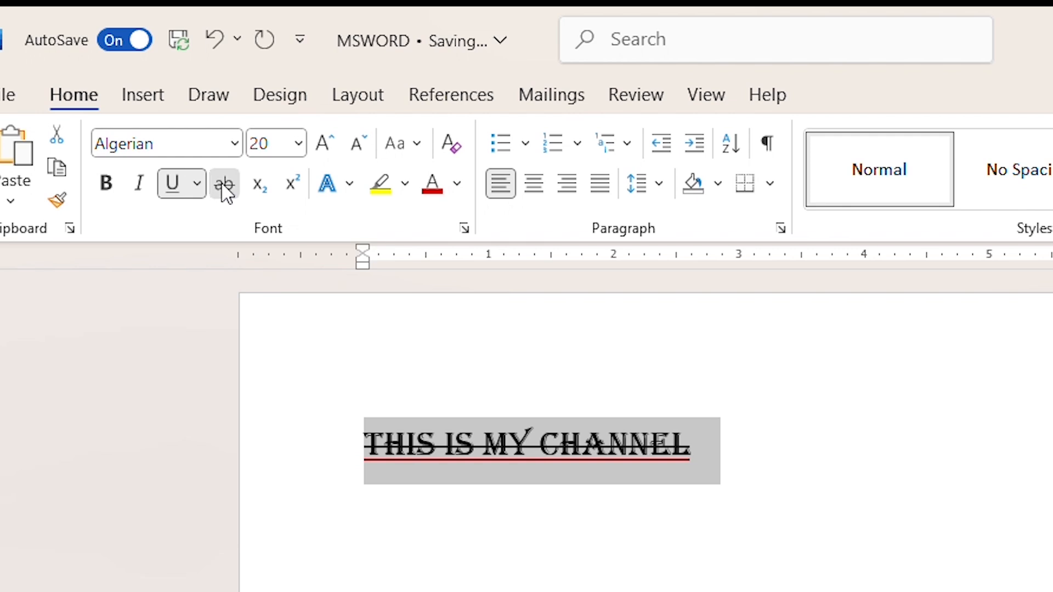
left_click(223, 186)
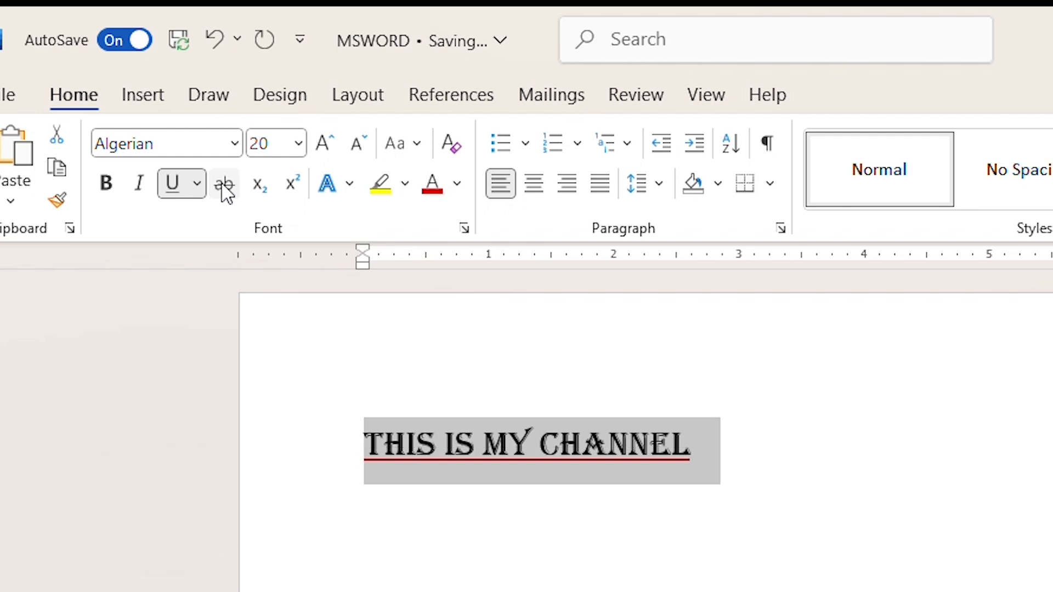
Add the digit 2 directly after the last word of the sentence
left_click(721, 454)
key("BackSpace")
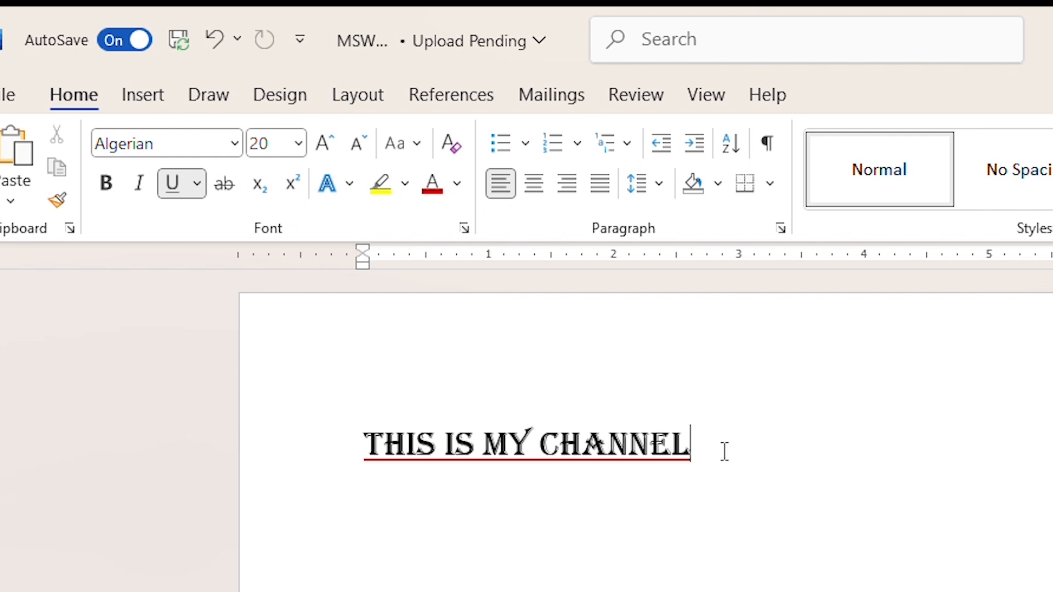
type("2")
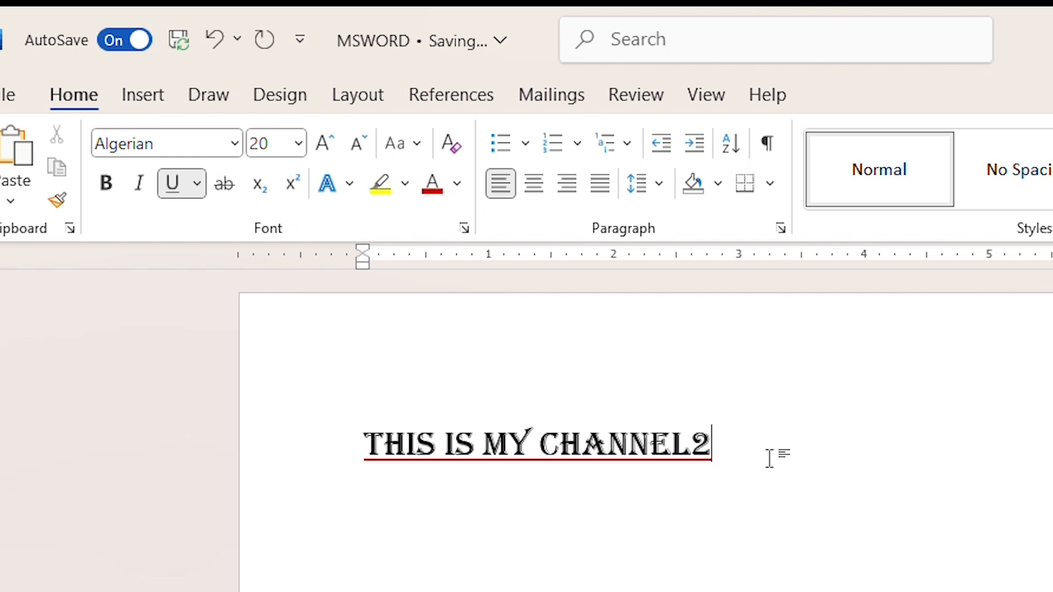
Select only the final 2 and switch it from subscript to superscript and back to subscript
left_click_drag(712, 445, 697, 451)
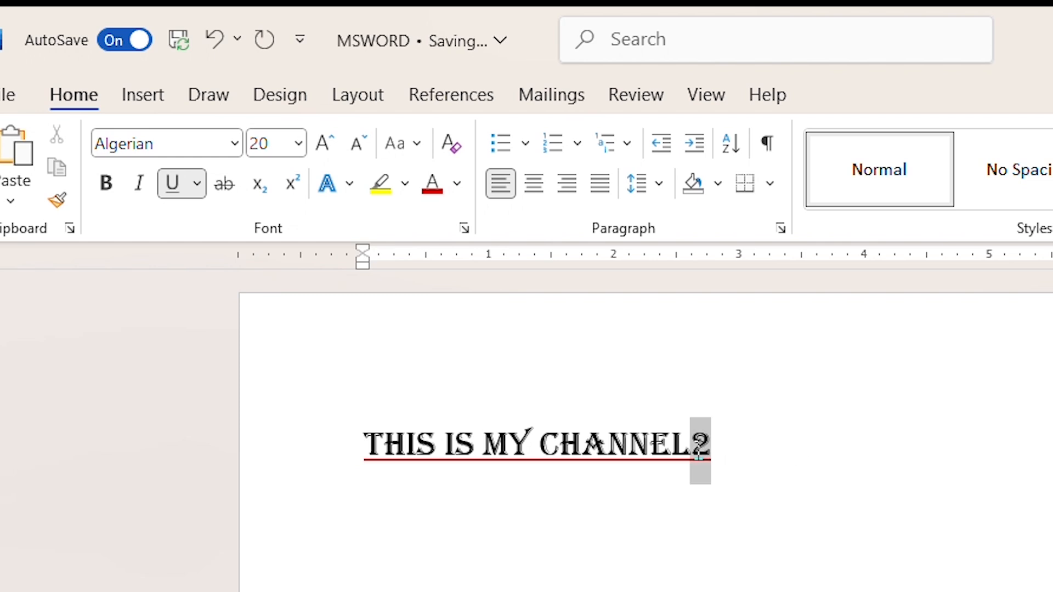
left_click(260, 186)
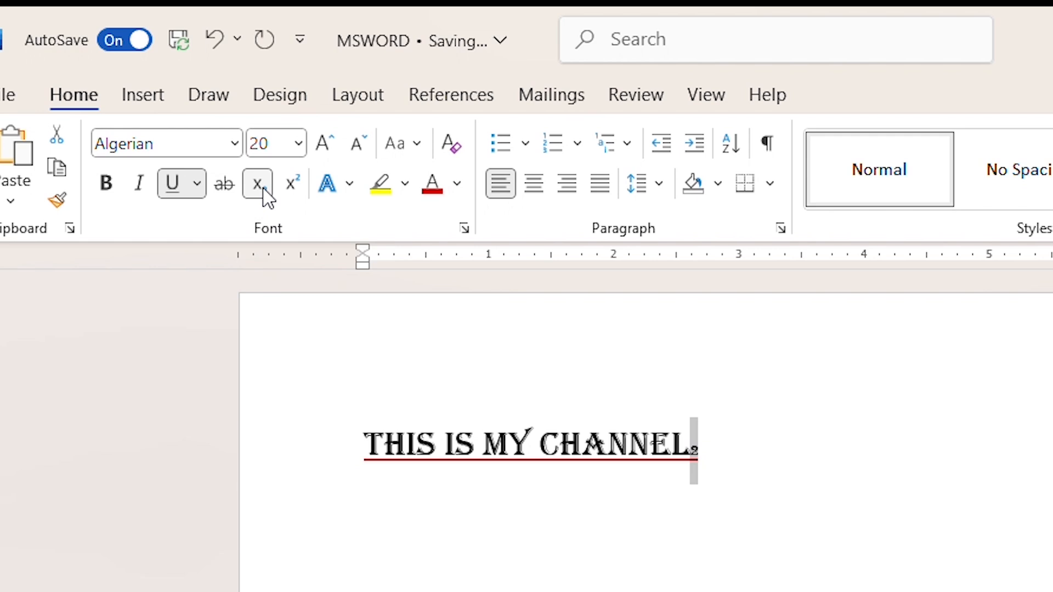
left_click(293, 184)
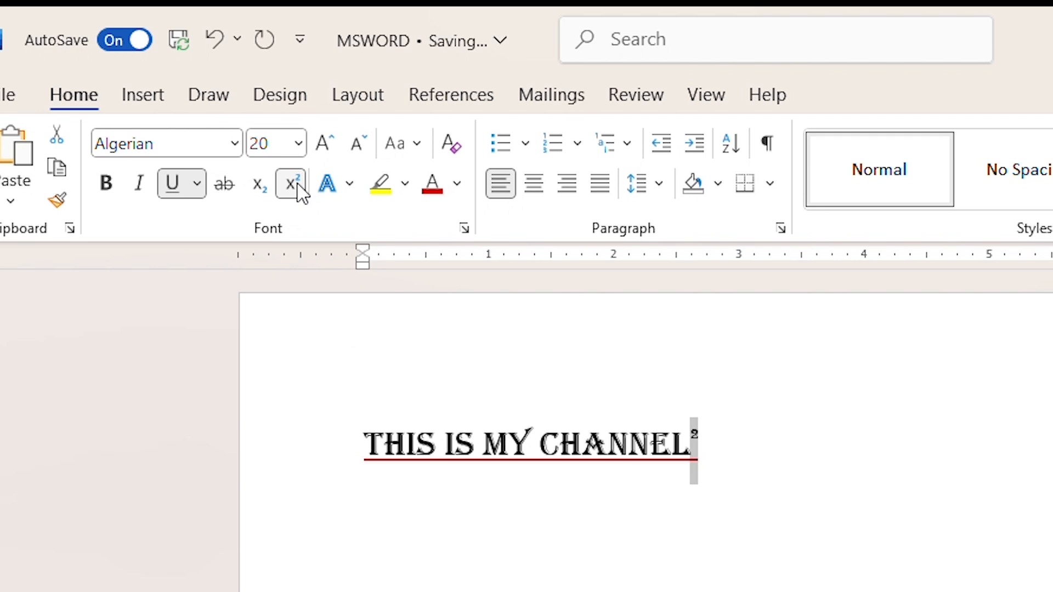
left_click(259, 191)
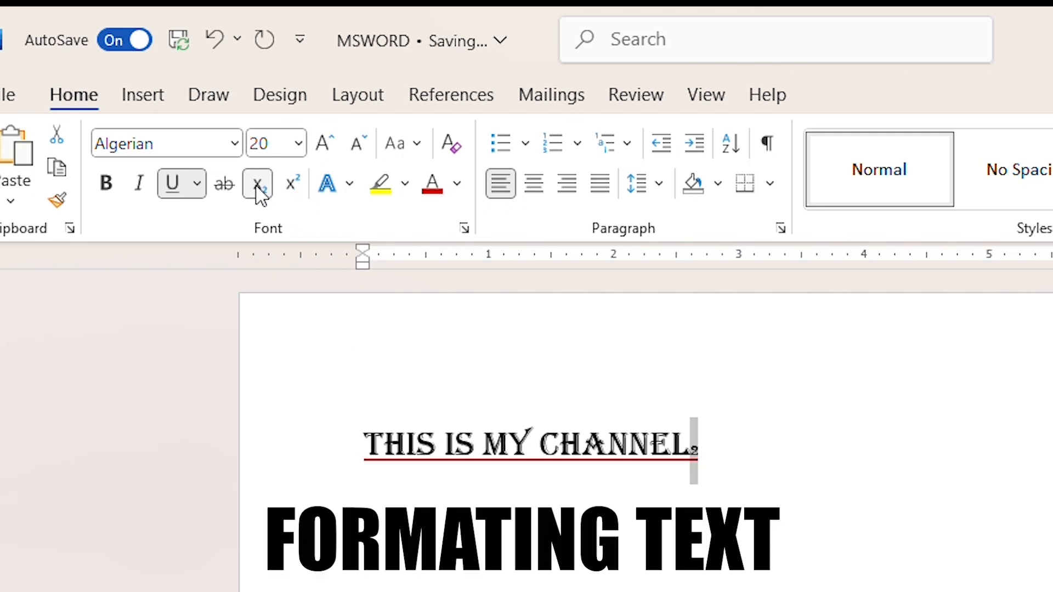
Look through the text effects for the selected 2, including the outline and shadow options, without applying any
left_click(351, 185)
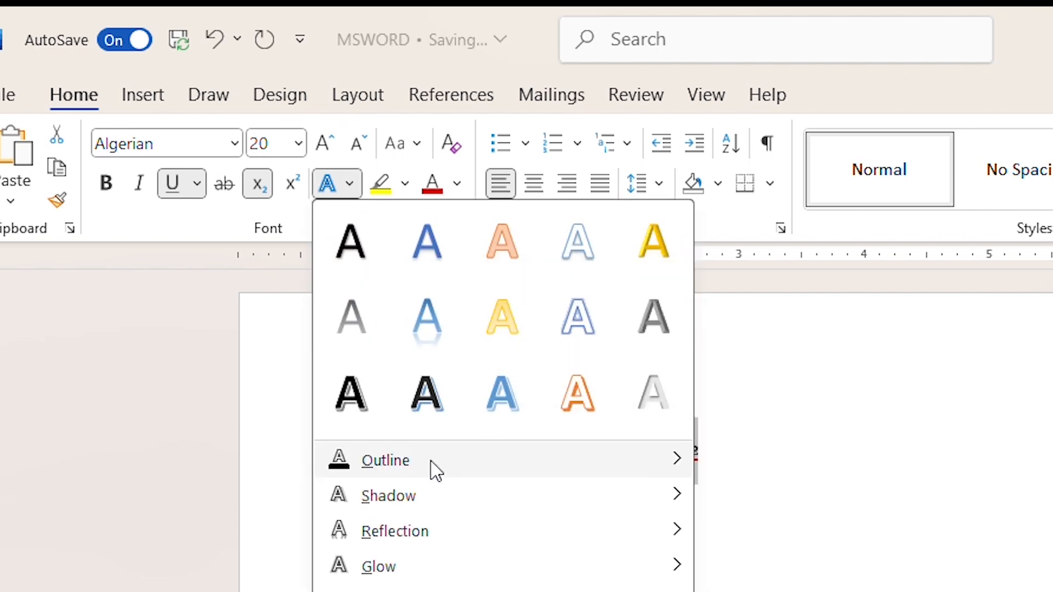
mouse_move(435, 470)
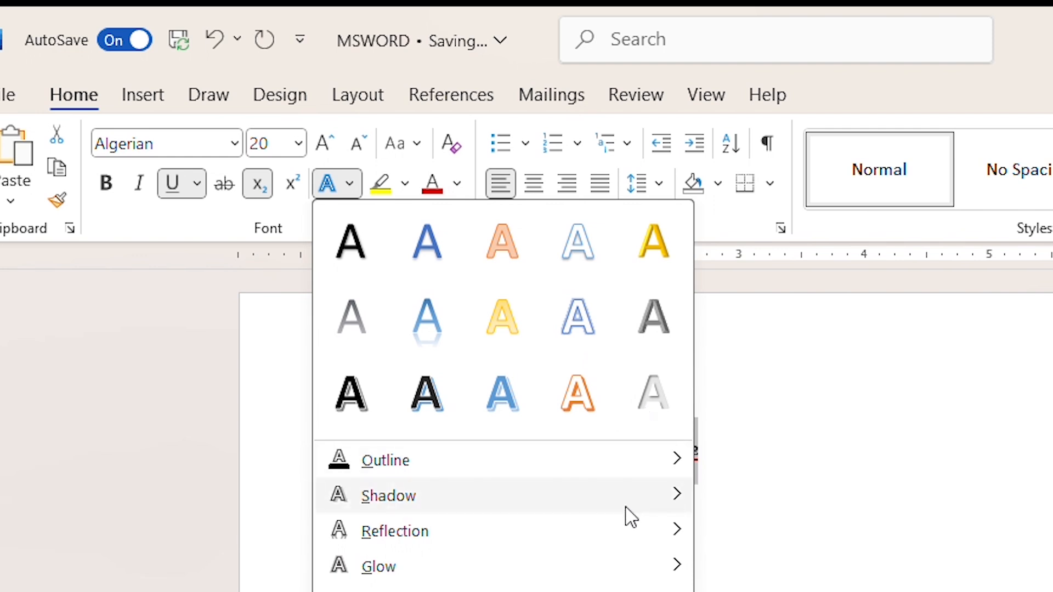
key("Escape")
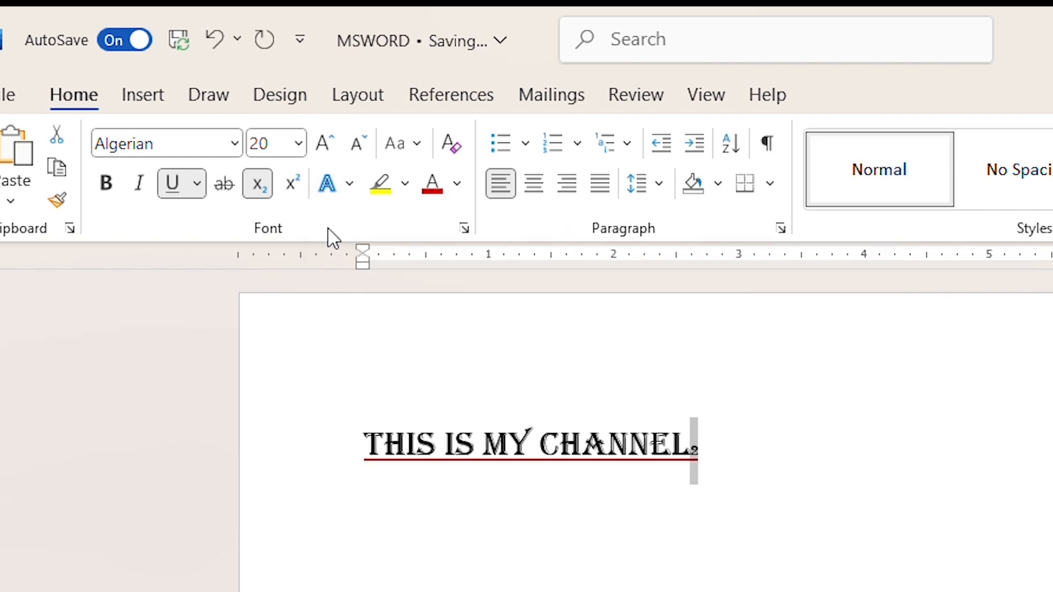
Change the selected 2 to superscript and return it to normal text
left_click(291, 182)
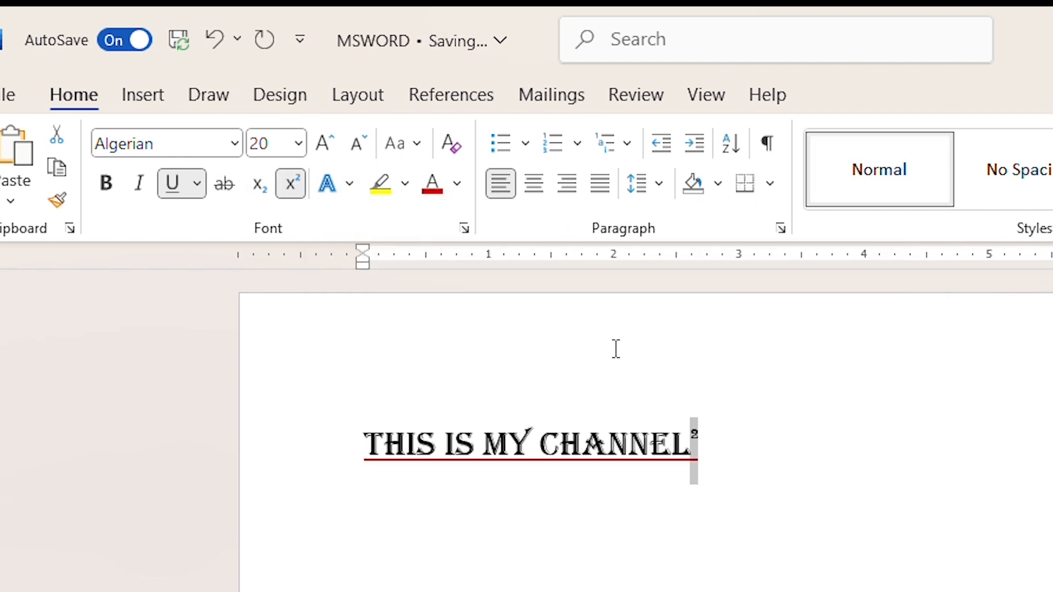
left_click(291, 183)
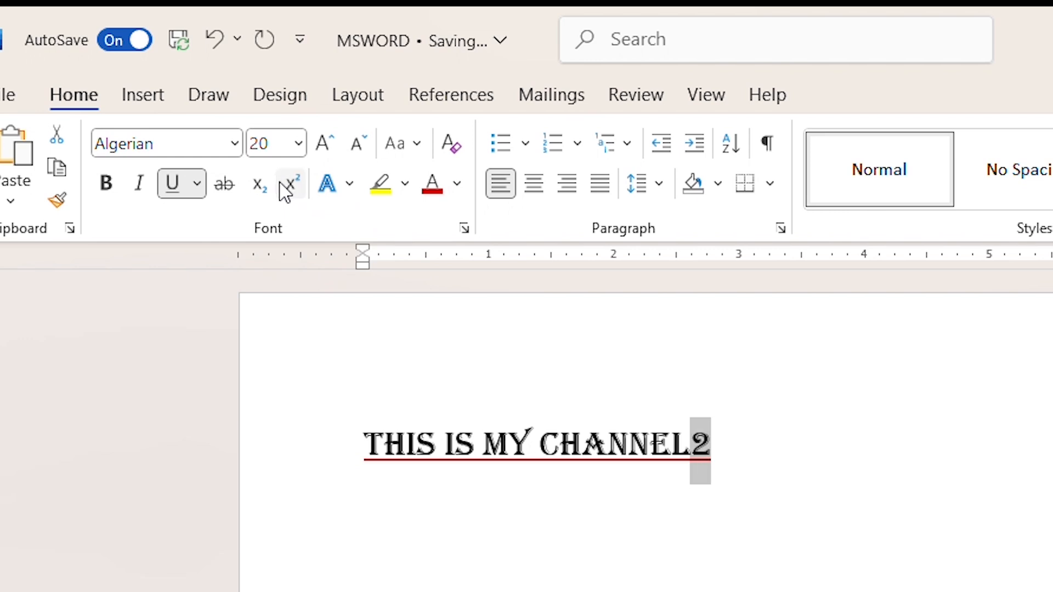
Select the whole sentence and increase its font size stepwise to 28
key("ctrl+a")
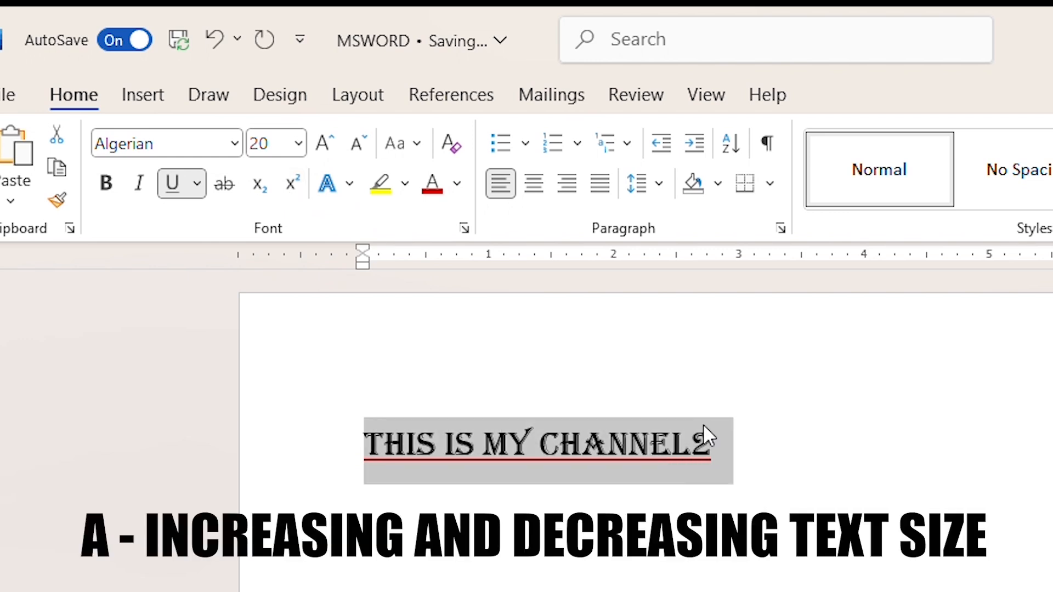
left_click(336, 152)
left_click(336, 151)
left_click(336, 151)
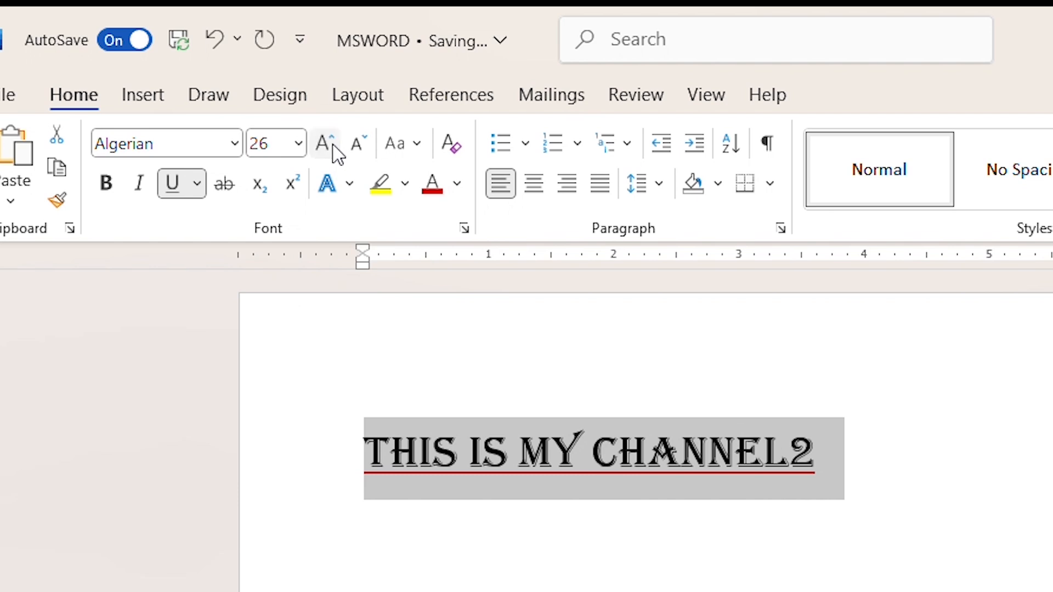
left_click(336, 152)
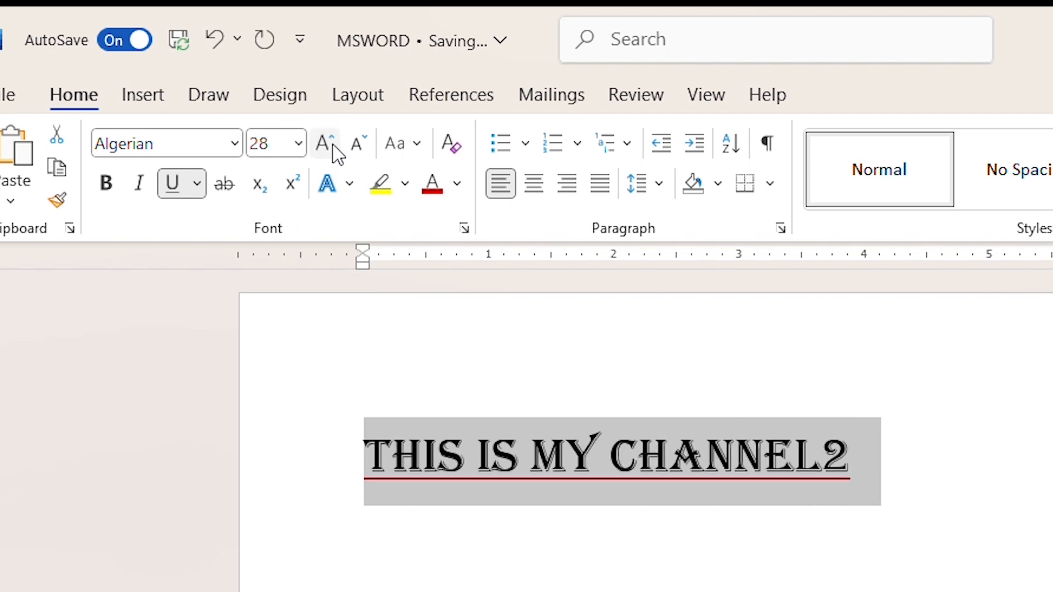
Decrease the selected sentence's font size stepwise to 22
left_click(354, 151)
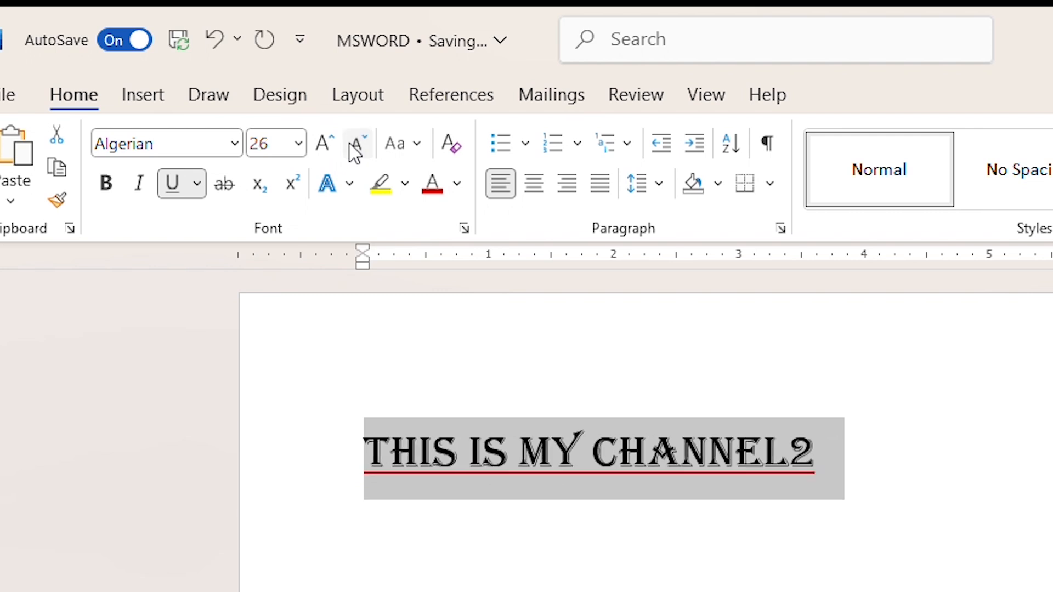
left_click(354, 151)
left_click(354, 151)
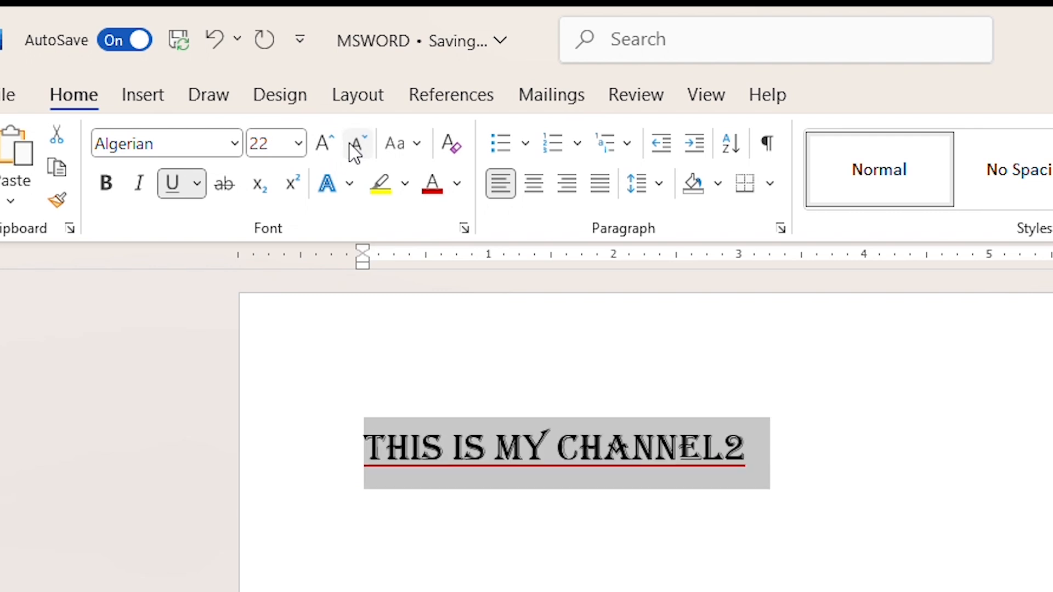
left_click(351, 148)
left_click(327, 147)
Set the selected sentence in the Anton font and apply toggle case to it
left_click(411, 147)
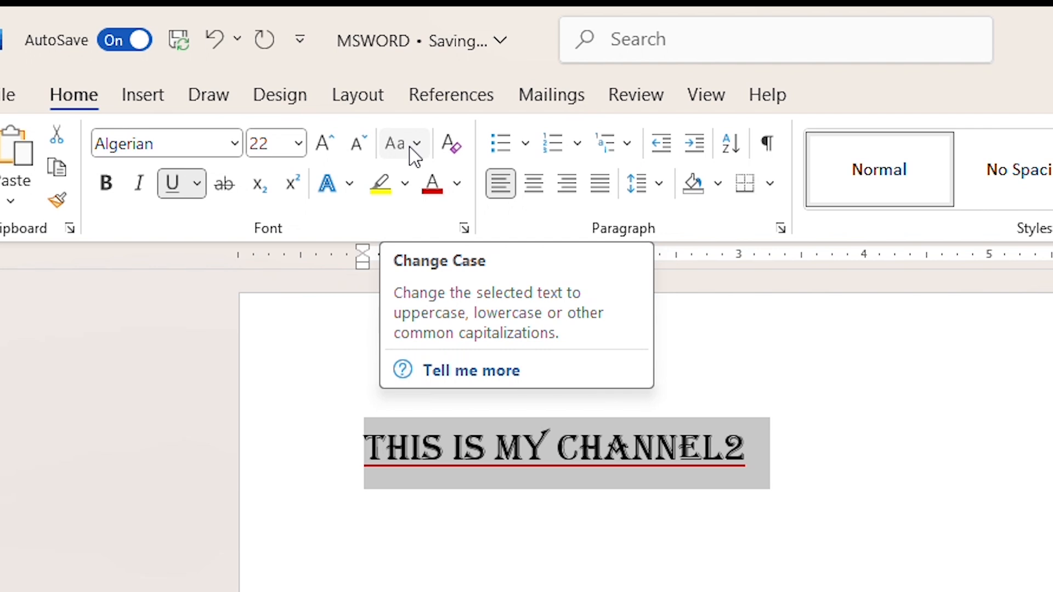
left_click(409, 147)
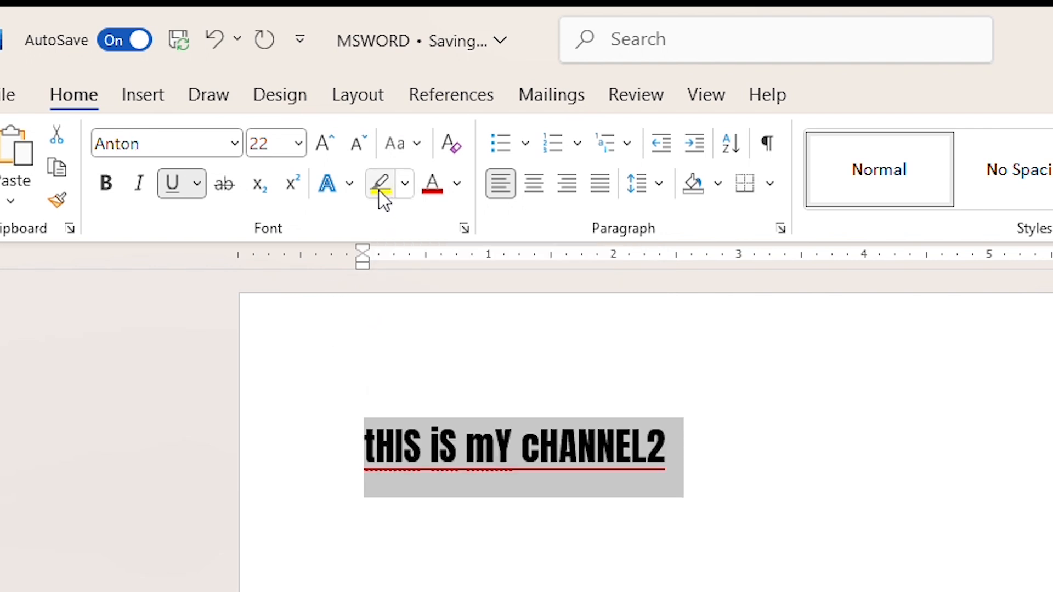
Change the selected sentence's capitalization to Sentence case
left_click(413, 157)
left_click(413, 158)
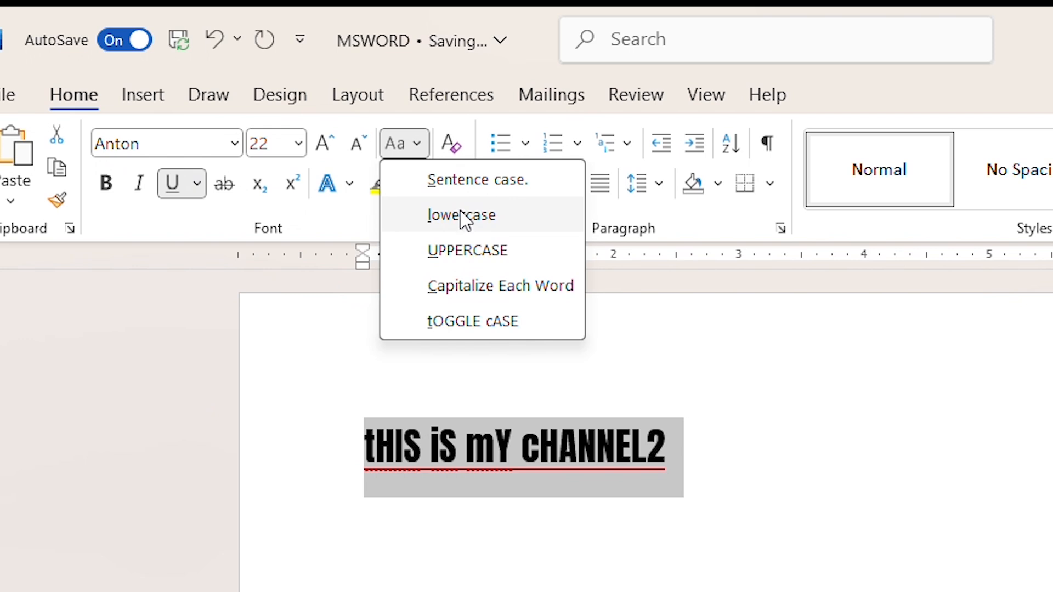
left_click(471, 181)
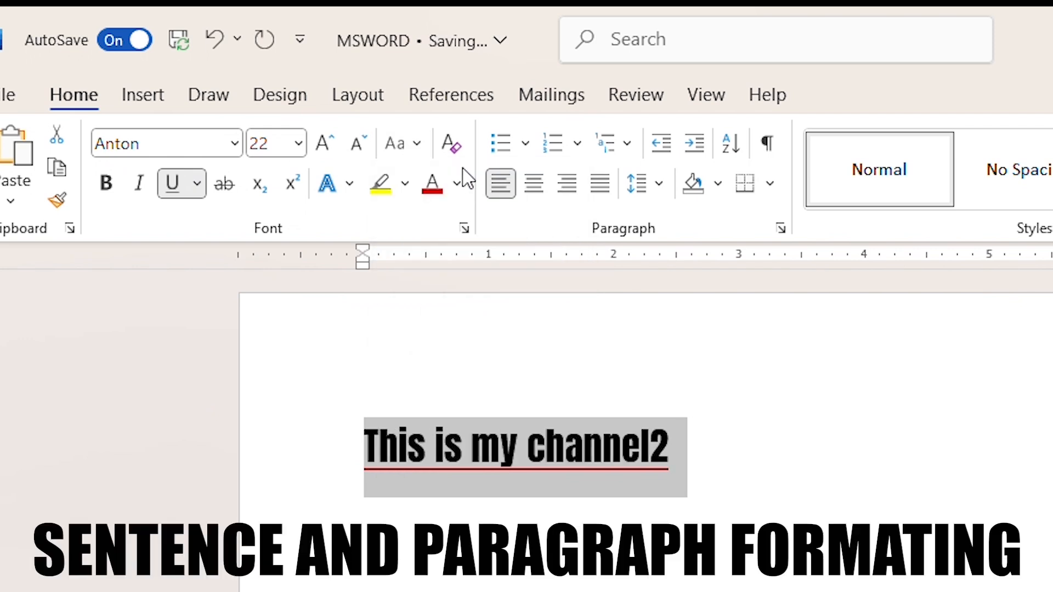
Reapply Sentence case to the selected sentence, and change it to UPPERCASE
left_click(415, 150)
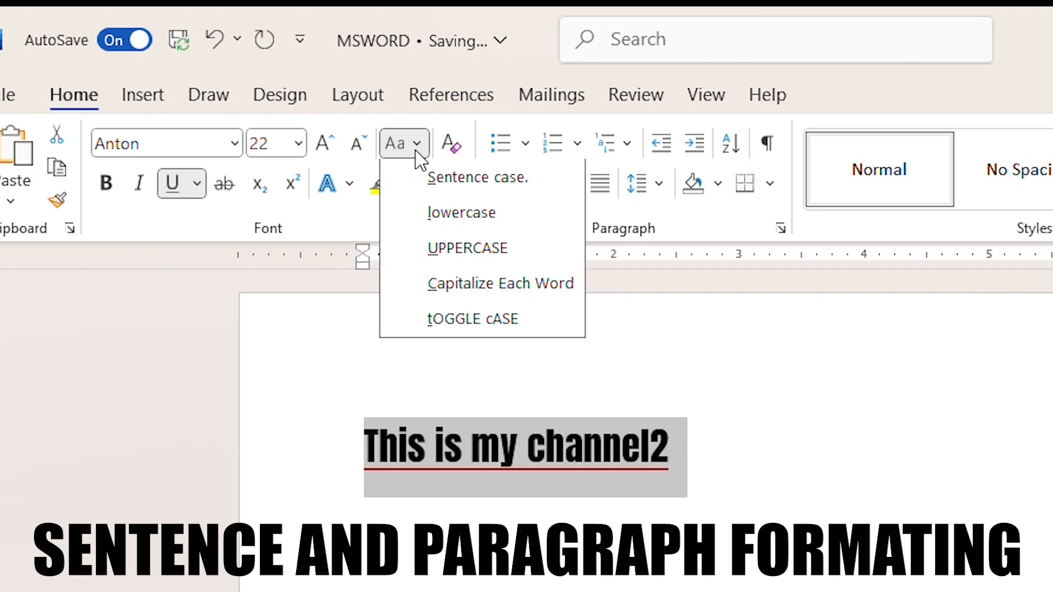
left_click(456, 187)
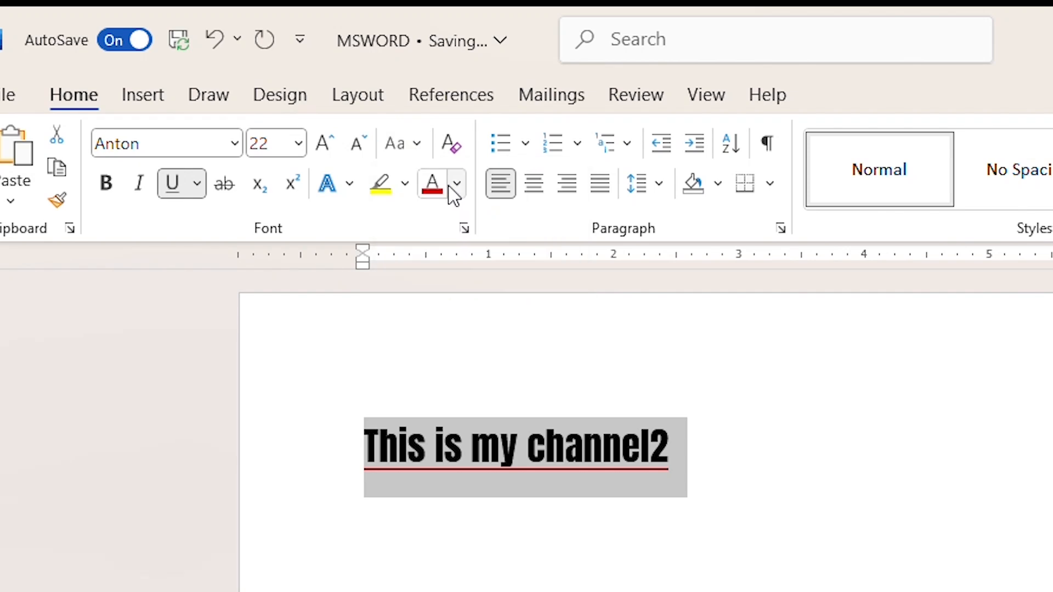
left_click(416, 146)
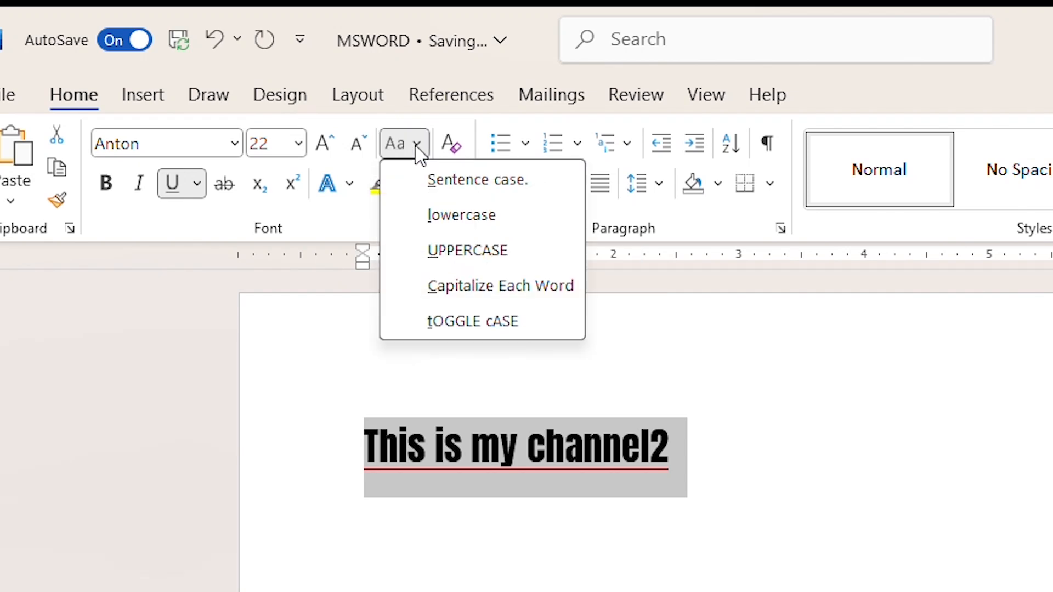
left_click(467, 251)
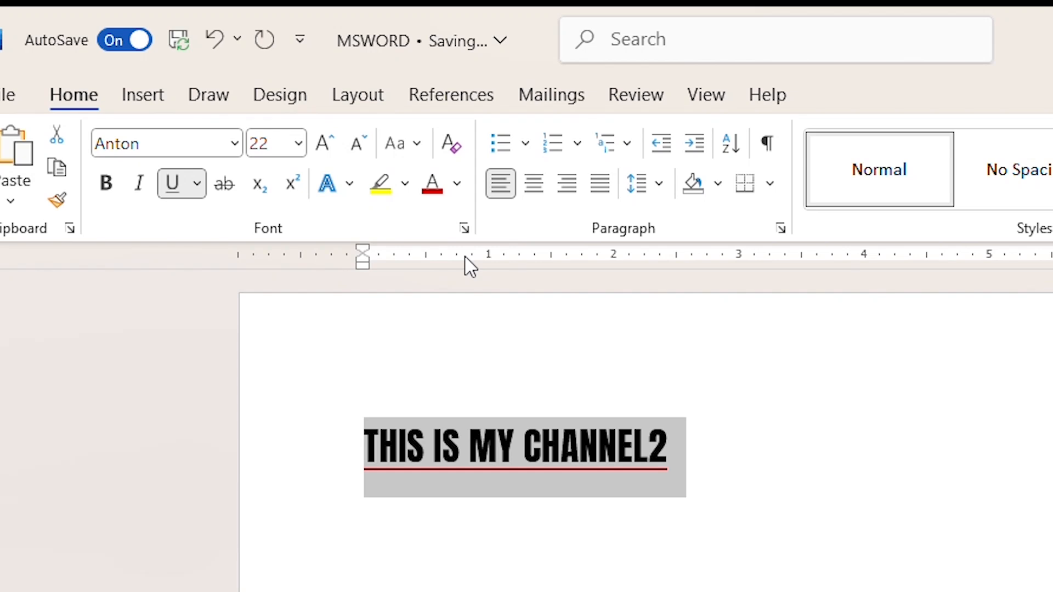
Apply Capitalize Each Word to the selected sentence, and switch it to toggle case
left_click(418, 145)
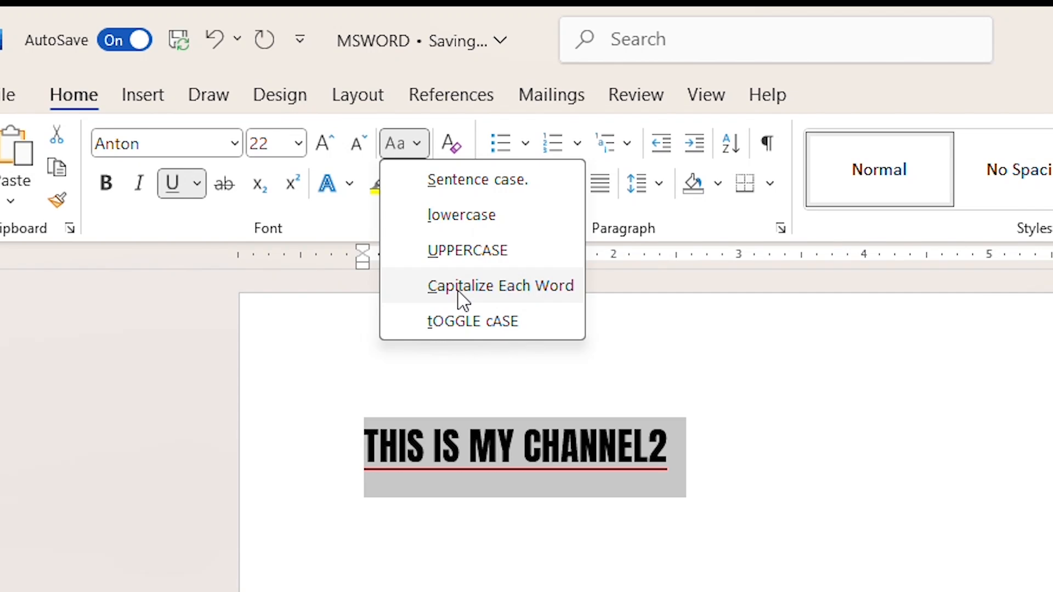
left_click(463, 288)
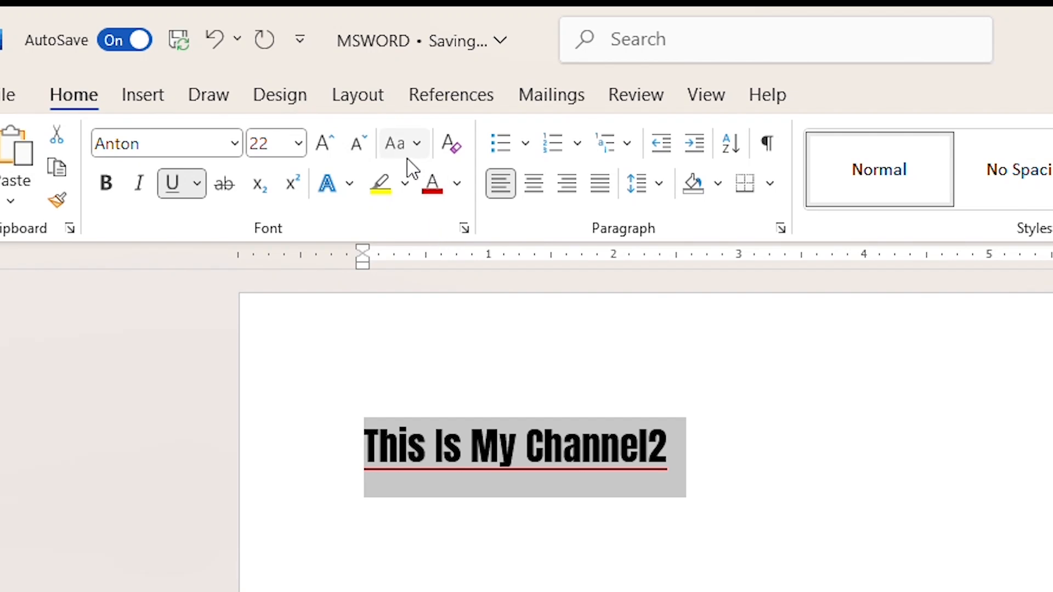
left_click(418, 149)
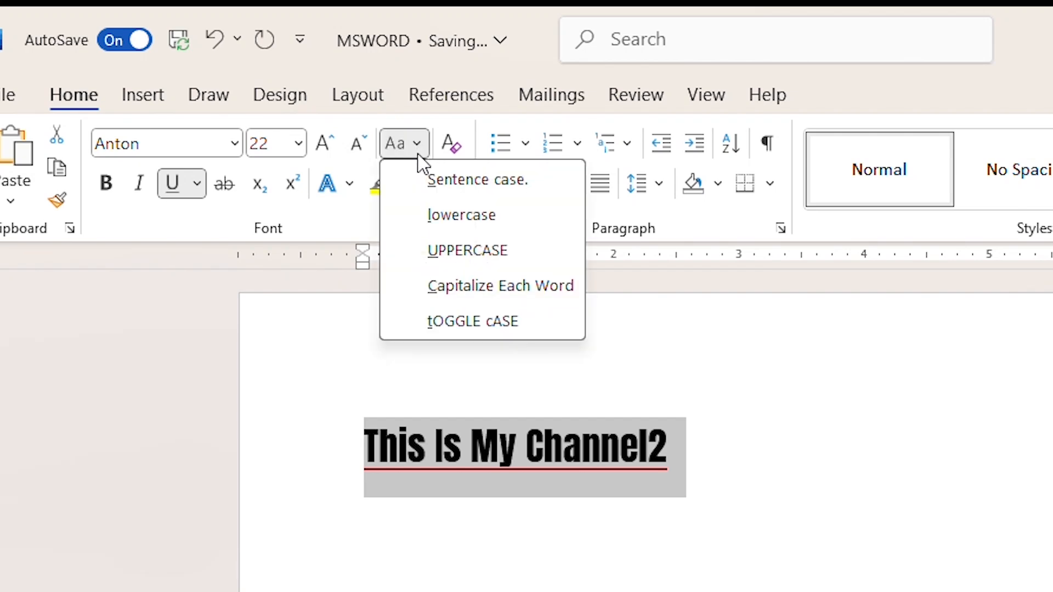
left_click(467, 324)
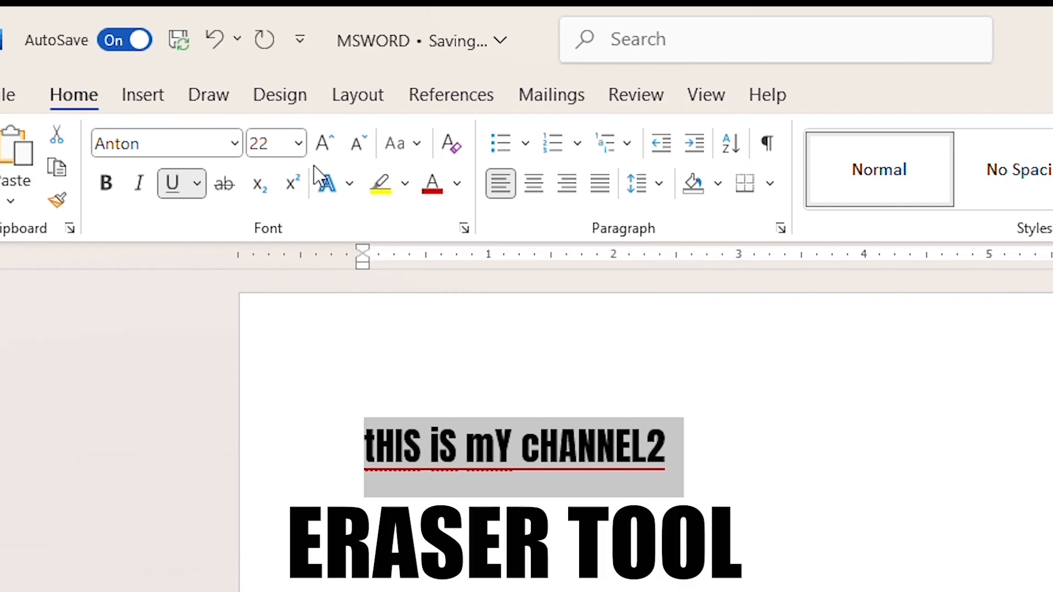
Clear all formatting from the selected sentence, and undo the clearing
left_click(446, 144)
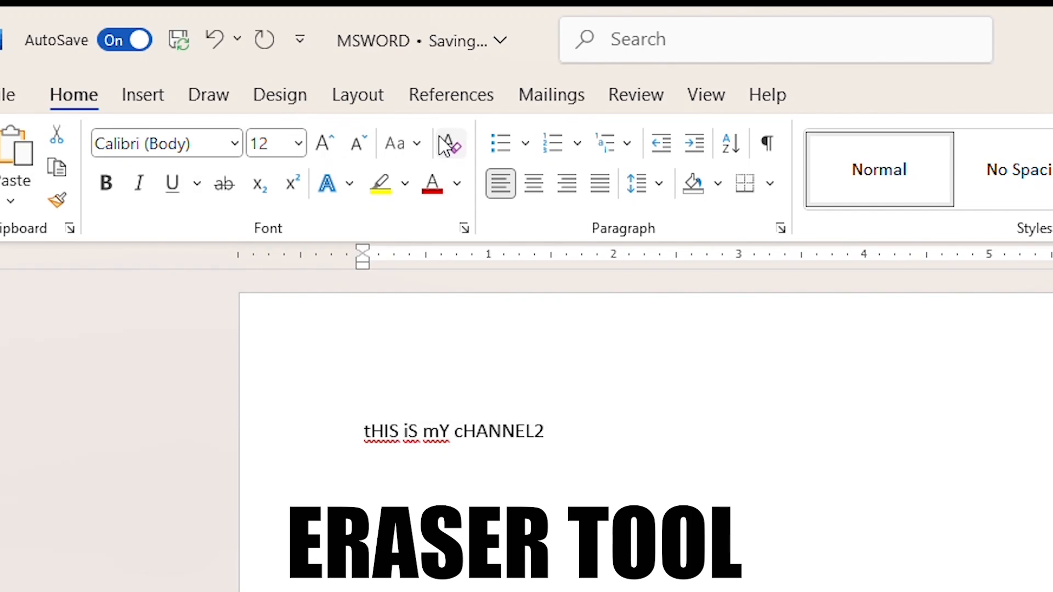
key("ctrl+z")
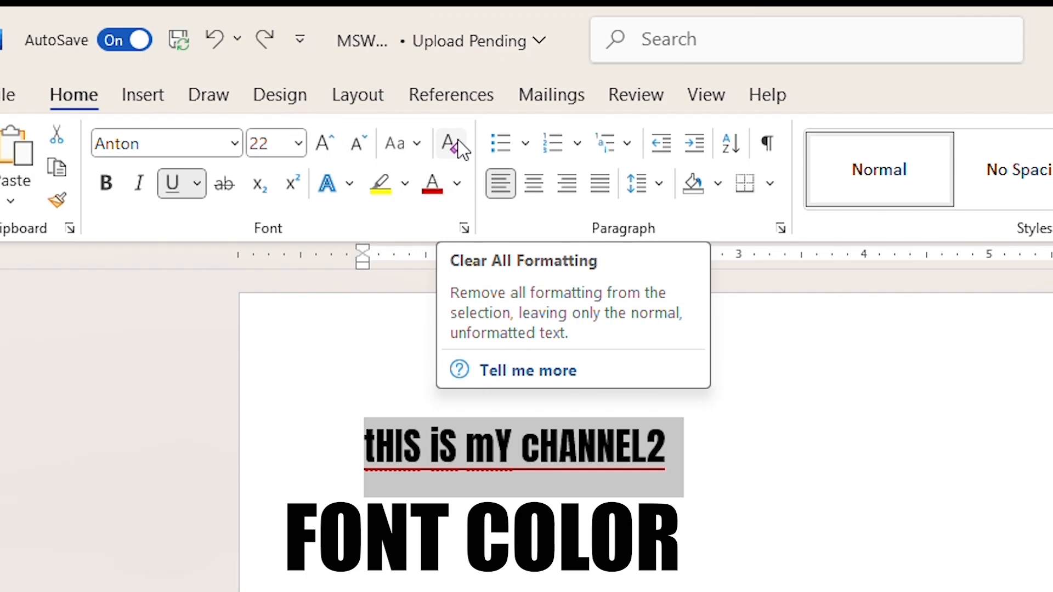
Set the selected sentence's font color to purple and highlight it in bright pink
left_click(433, 186)
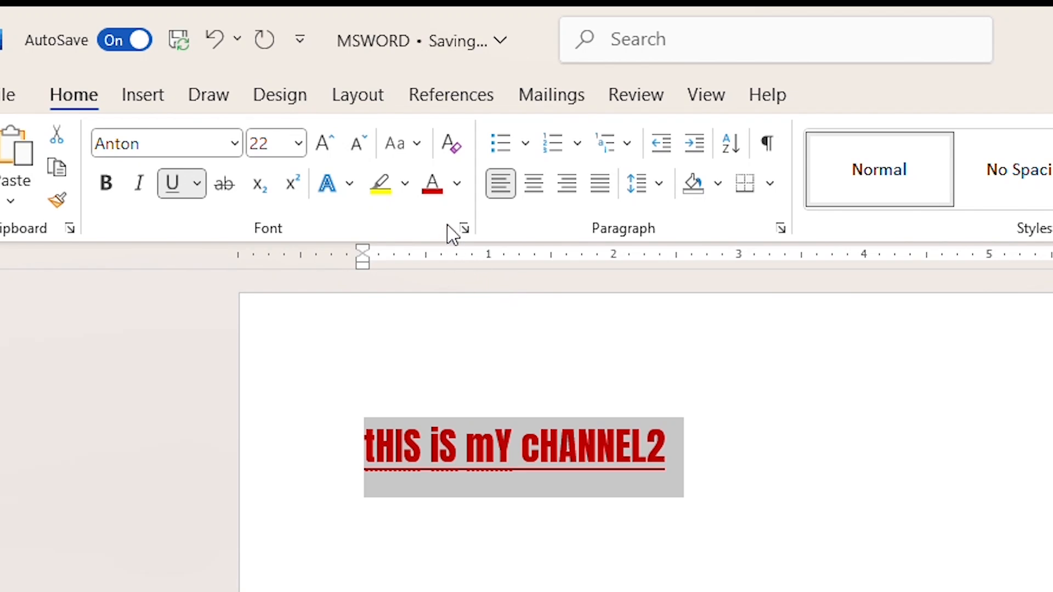
left_click(457, 183)
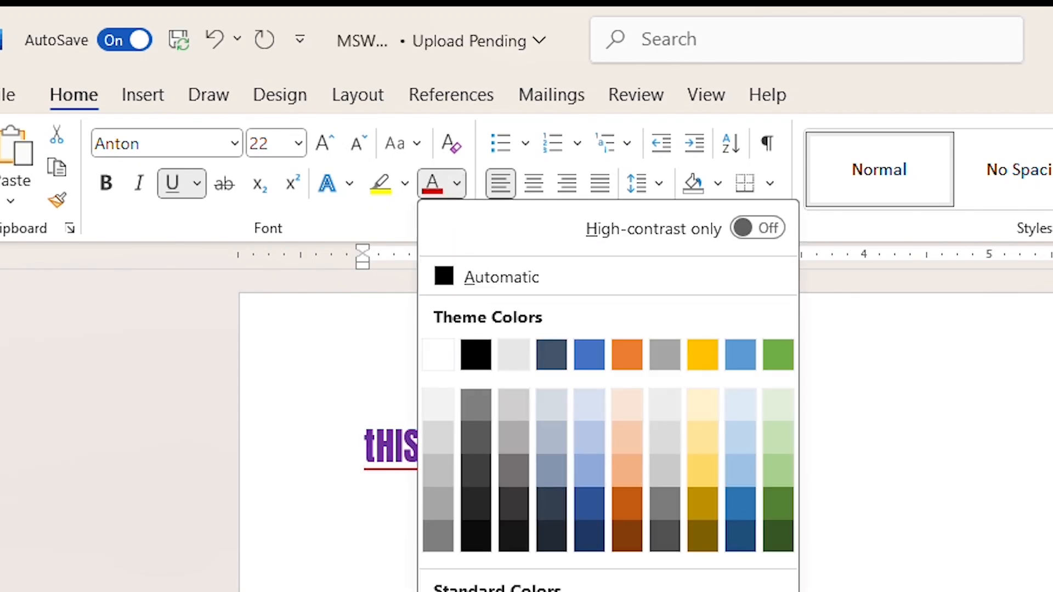
left_click(778, 591)
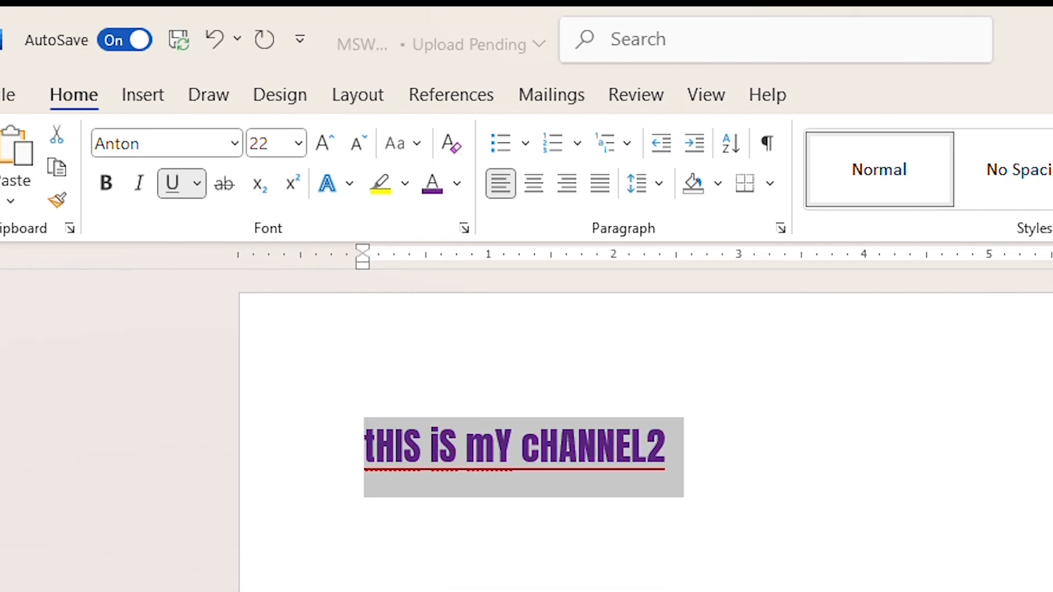
left_click(405, 193)
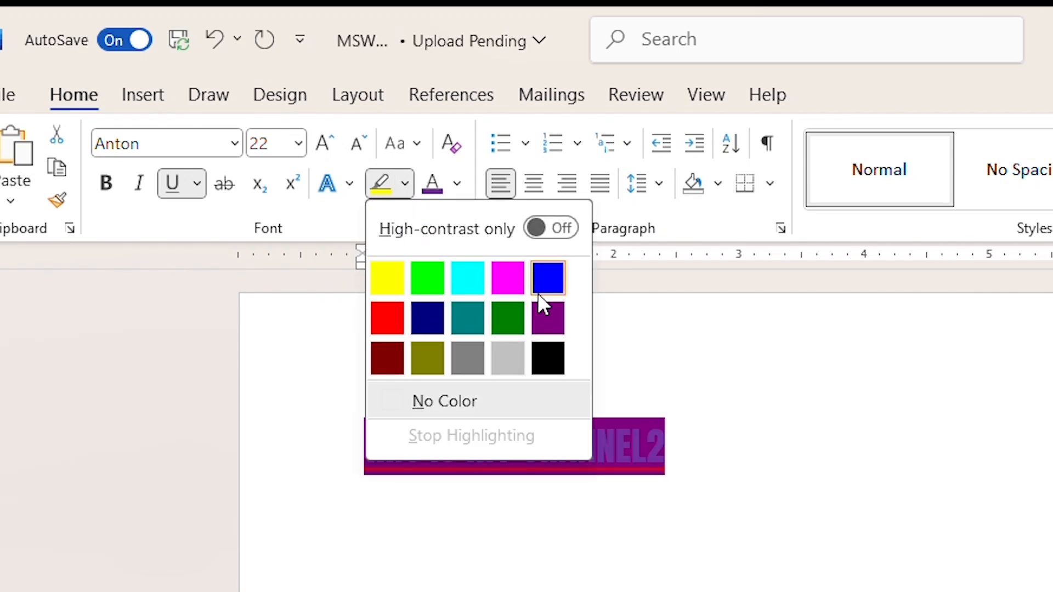
left_click(498, 281)
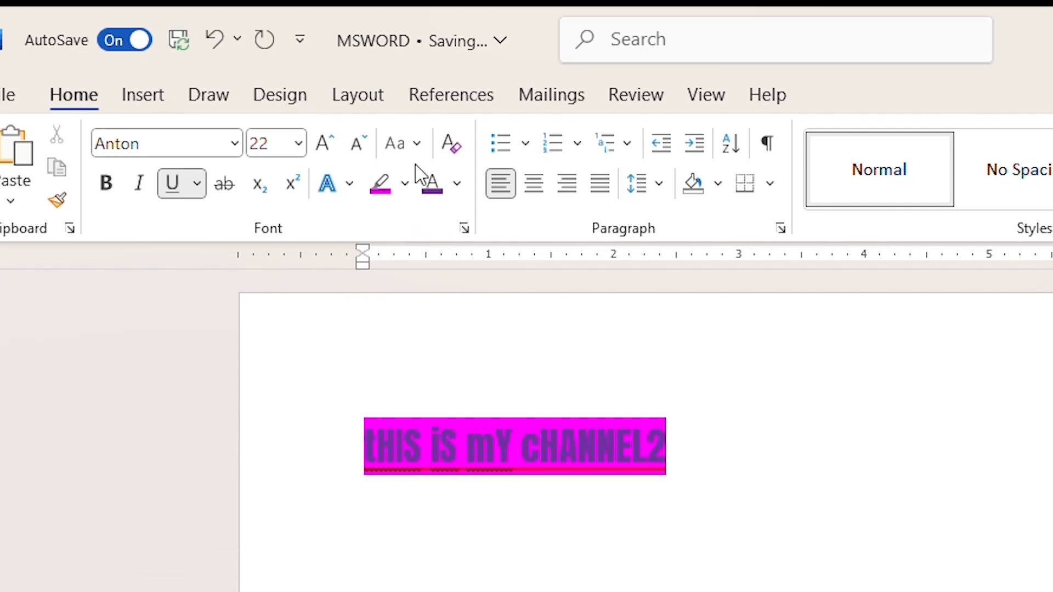
Apply Capitalize Each Word to the last word, and convert the whole sentence to lowercase
left_click(415, 144)
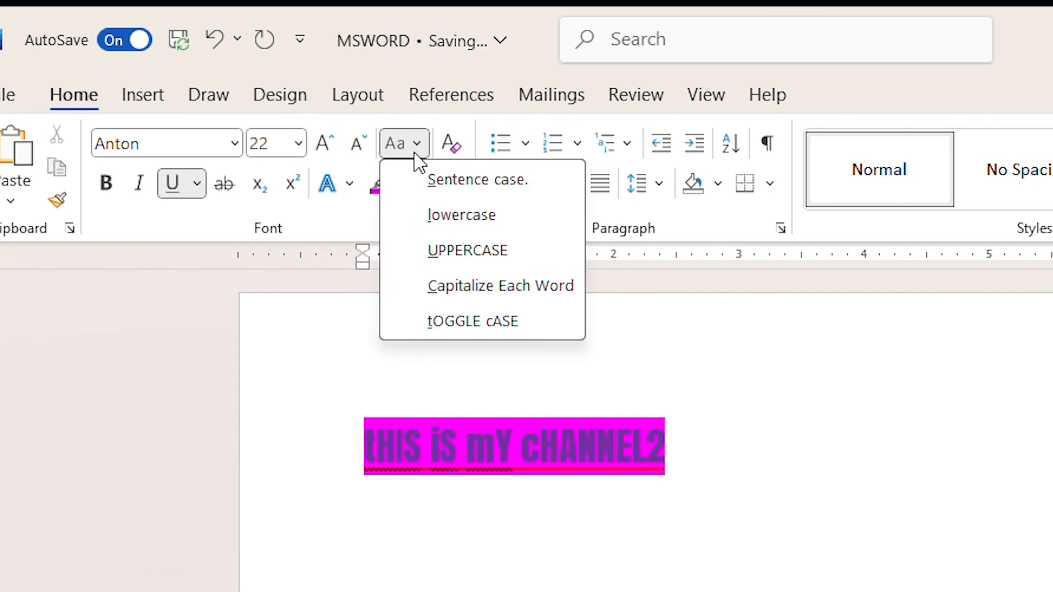
left_click(467, 283)
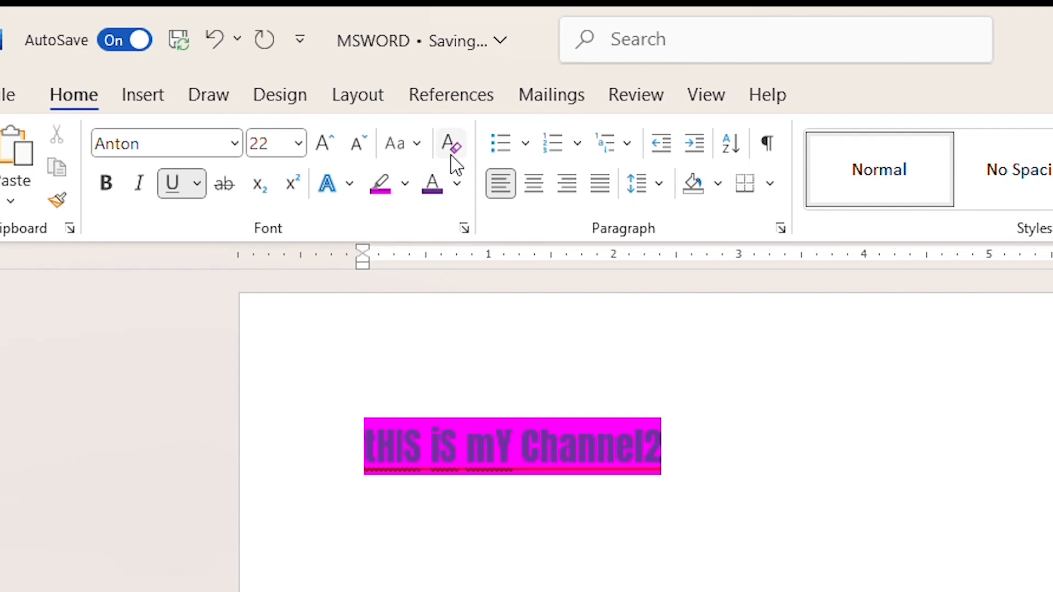
key("ctrl+a")
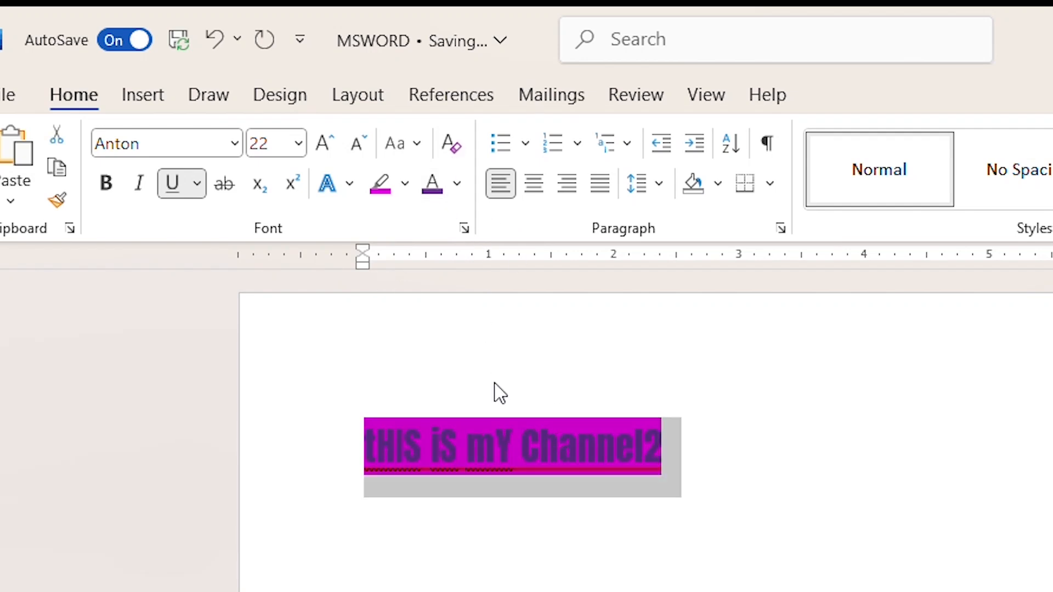
left_click(417, 151)
left_click(464, 225)
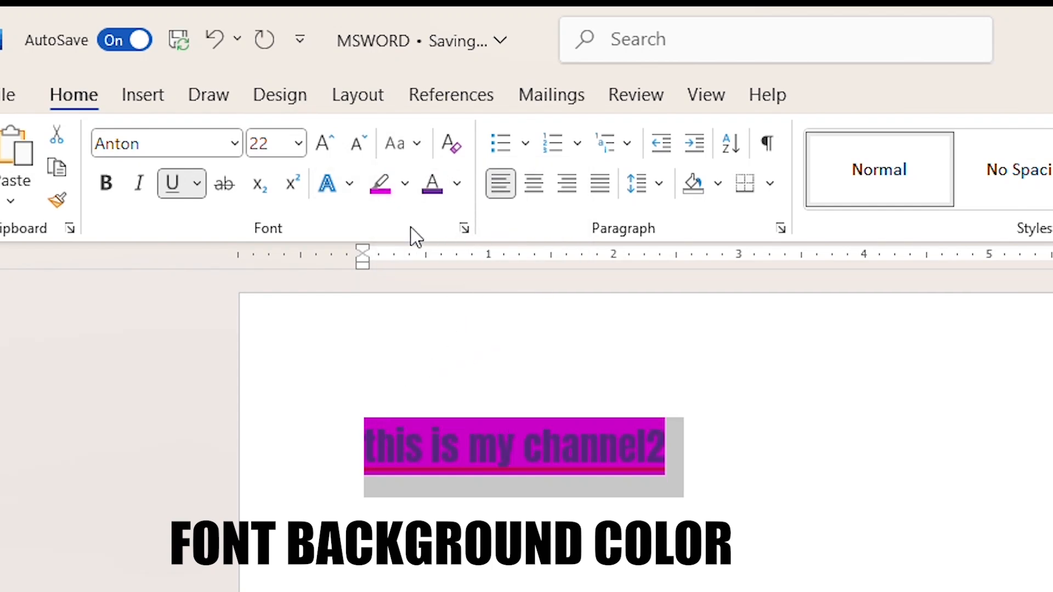
Look through the Font dialog's basic, advanced and text effects options for the sentence, and close it without changes
left_click(468, 230)
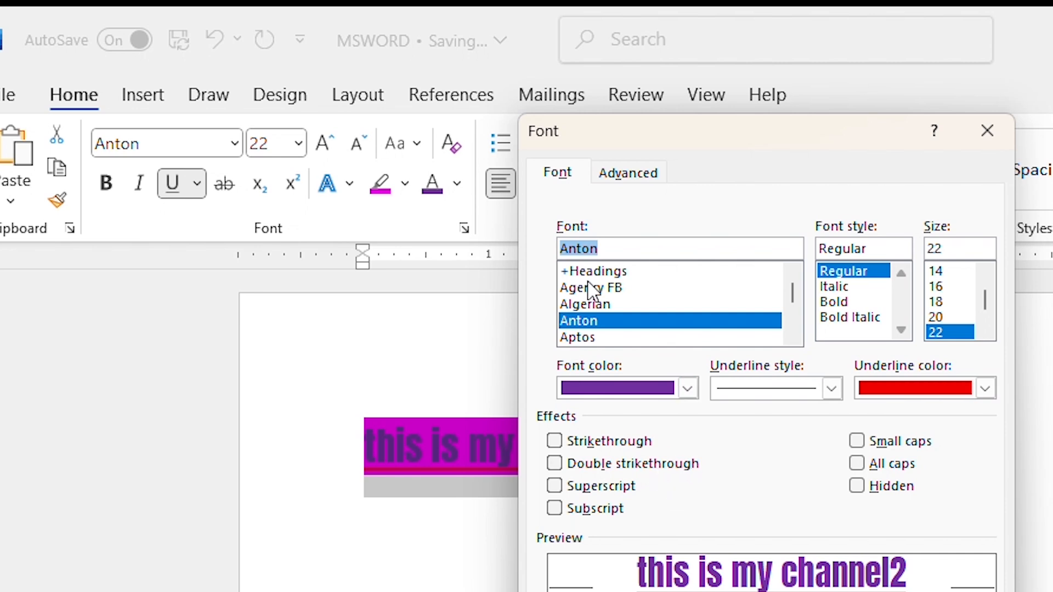
left_click(630, 174)
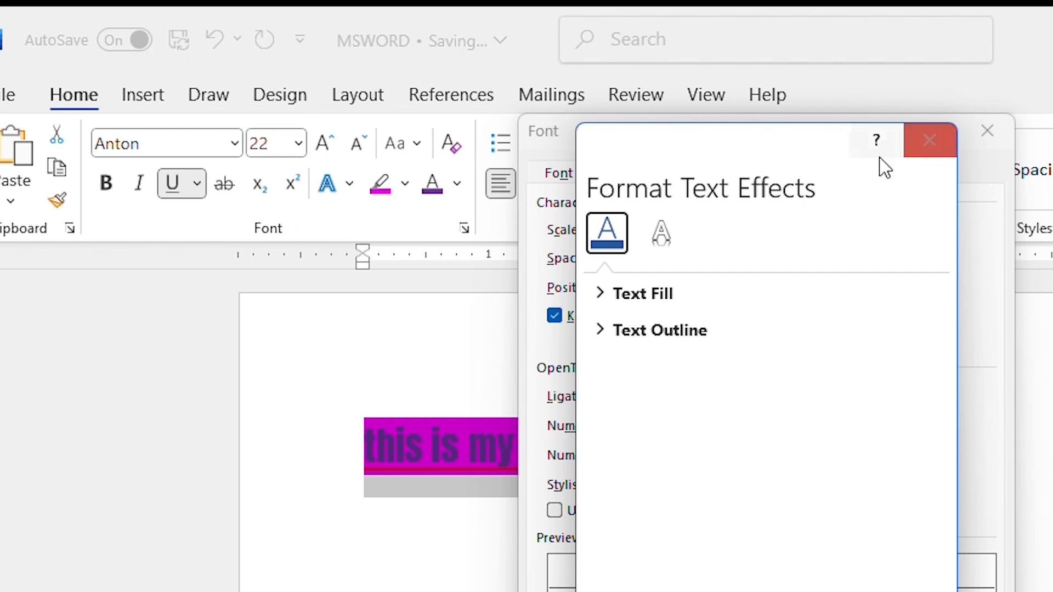
left_click(926, 157)
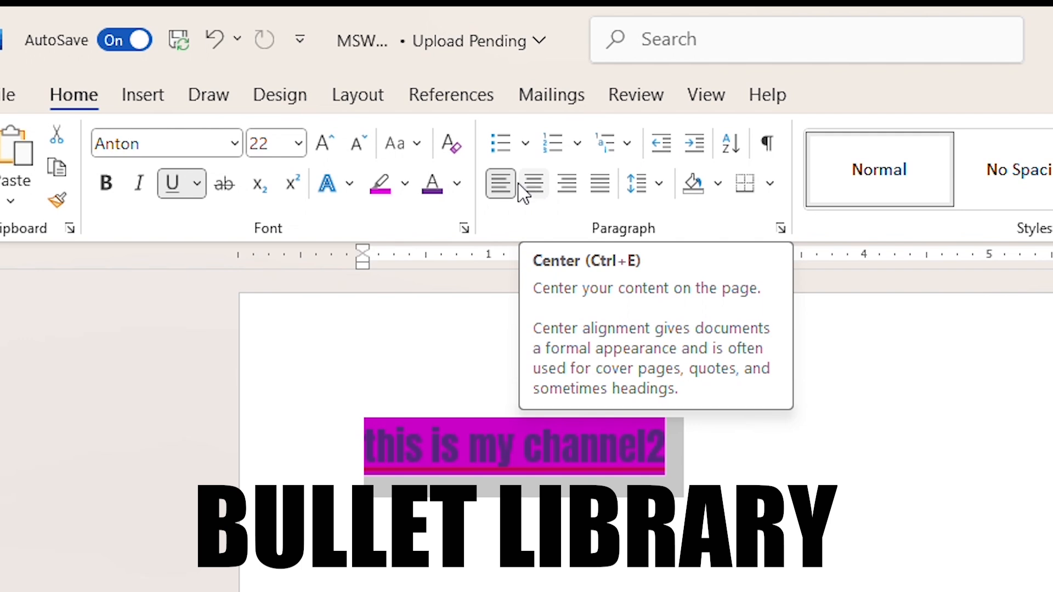
Turn a bullet on and off for the selected sentence, and show the bullet library's styles
left_click(500, 144)
left_click(500, 143)
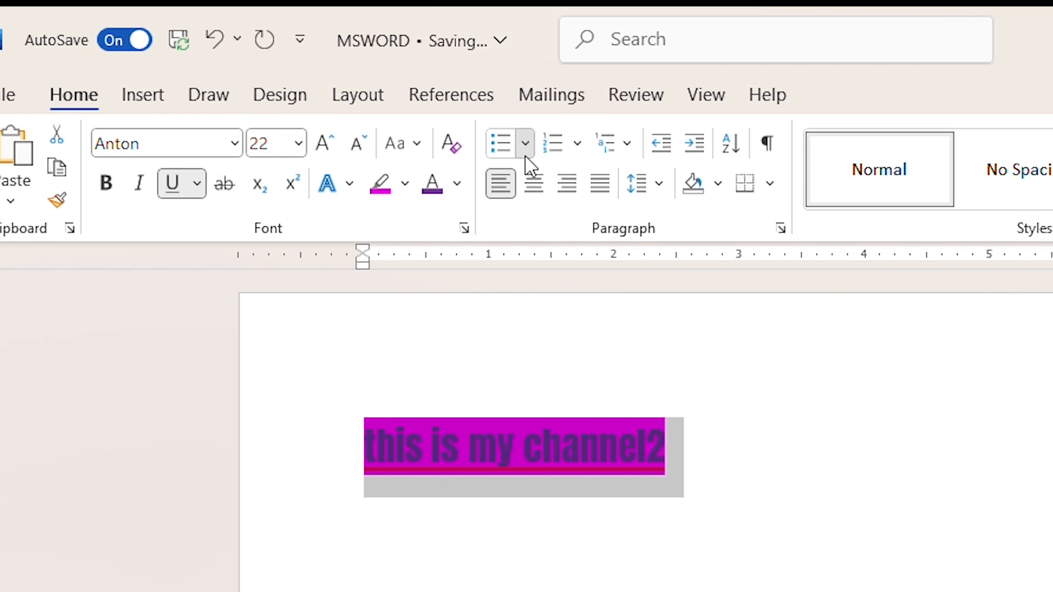
left_click(526, 156)
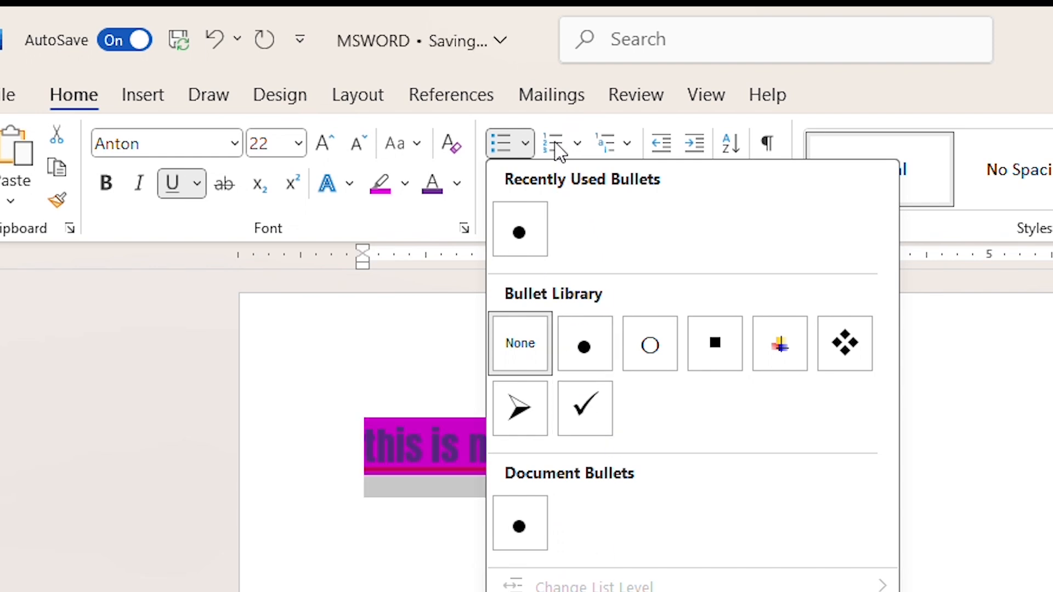
Number the selected sentence, browse the numbering library, and remove the numbering with None
left_click(553, 143)
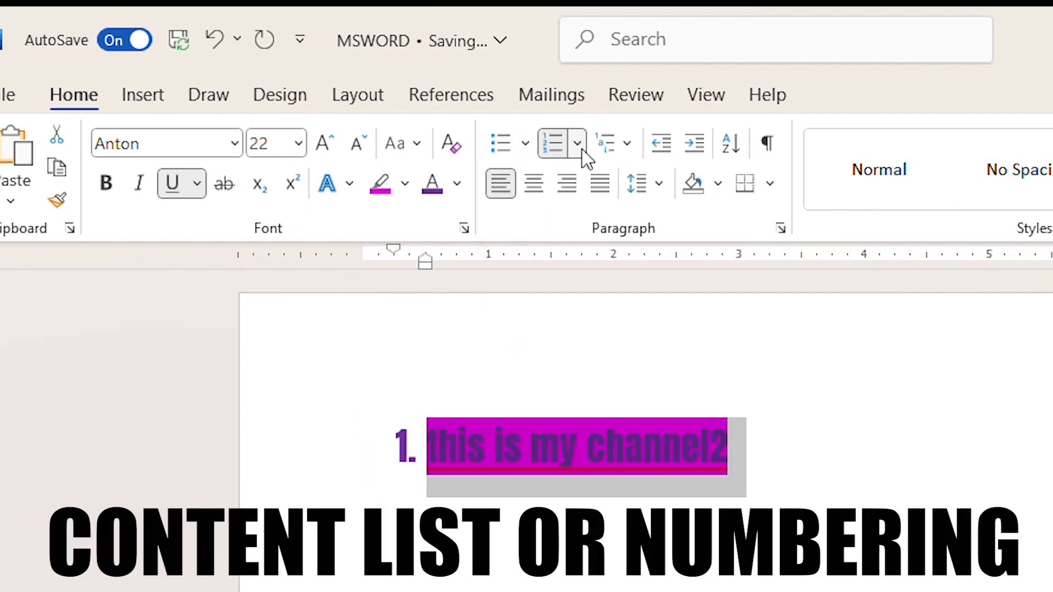
left_click(581, 149)
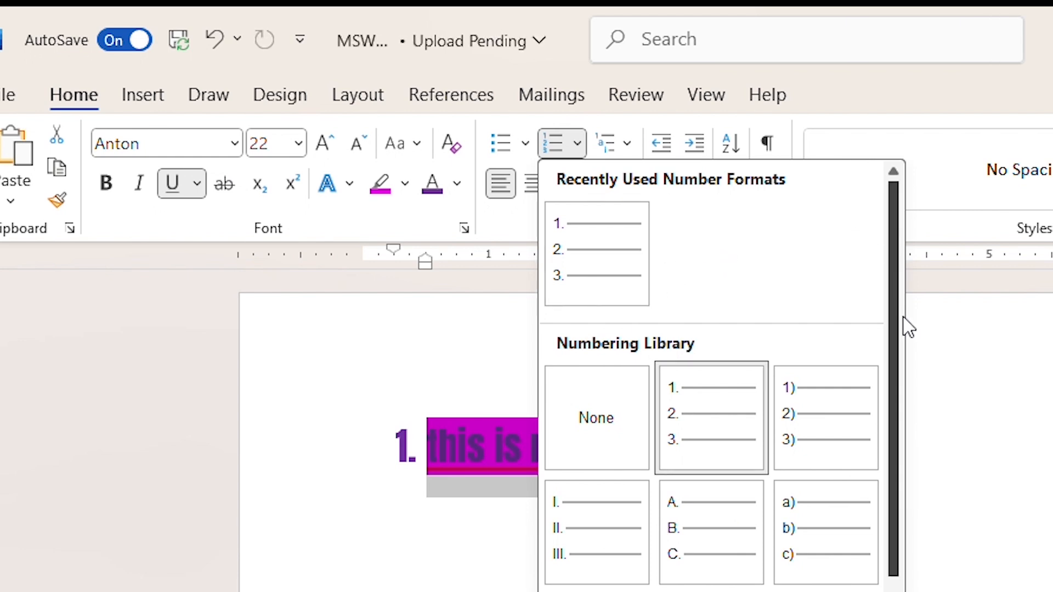
left_click_drag(899, 330, 878, 535)
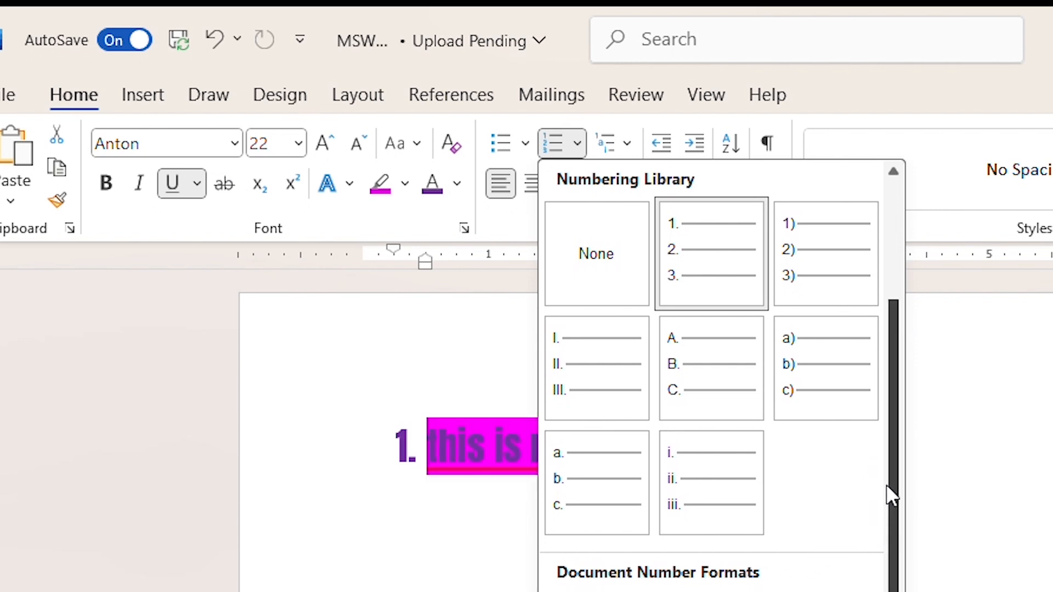
left_click(617, 258)
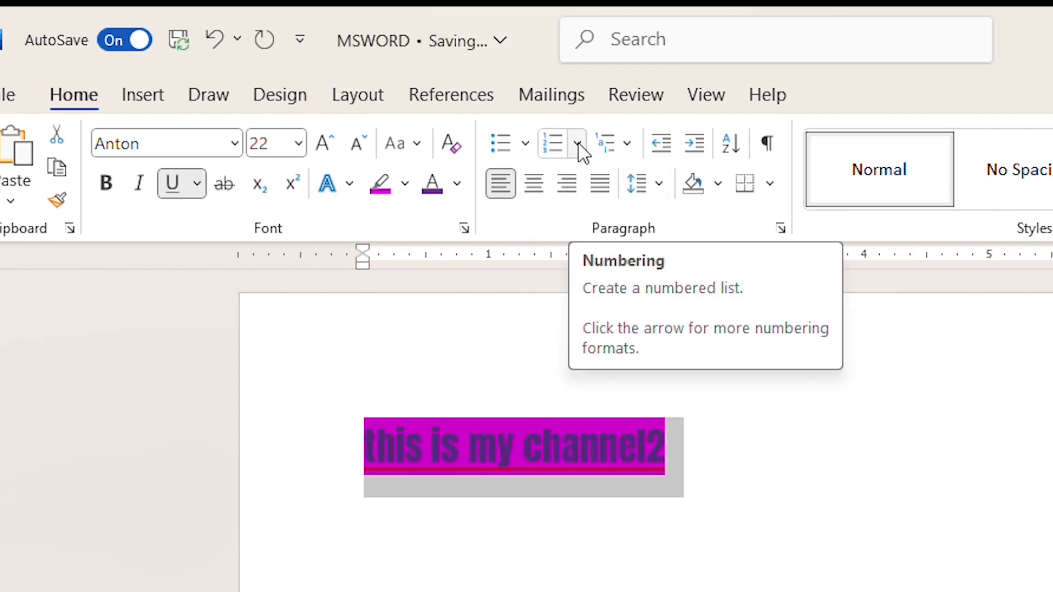
Examine the multilevel list library's formats, and close it without choosing one
left_click(624, 153)
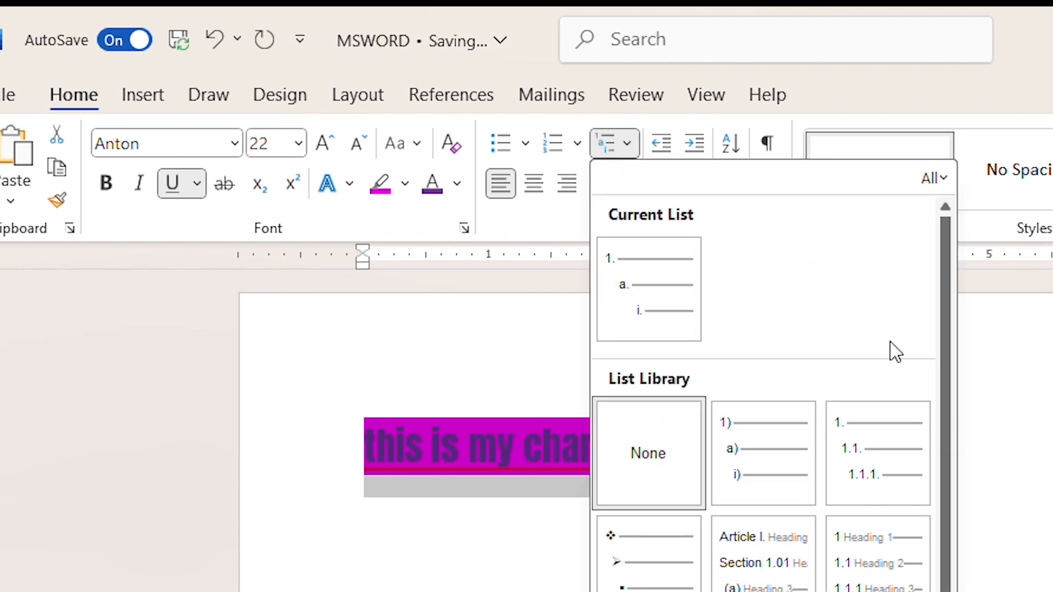
scroll(945, 387, "down", 1)
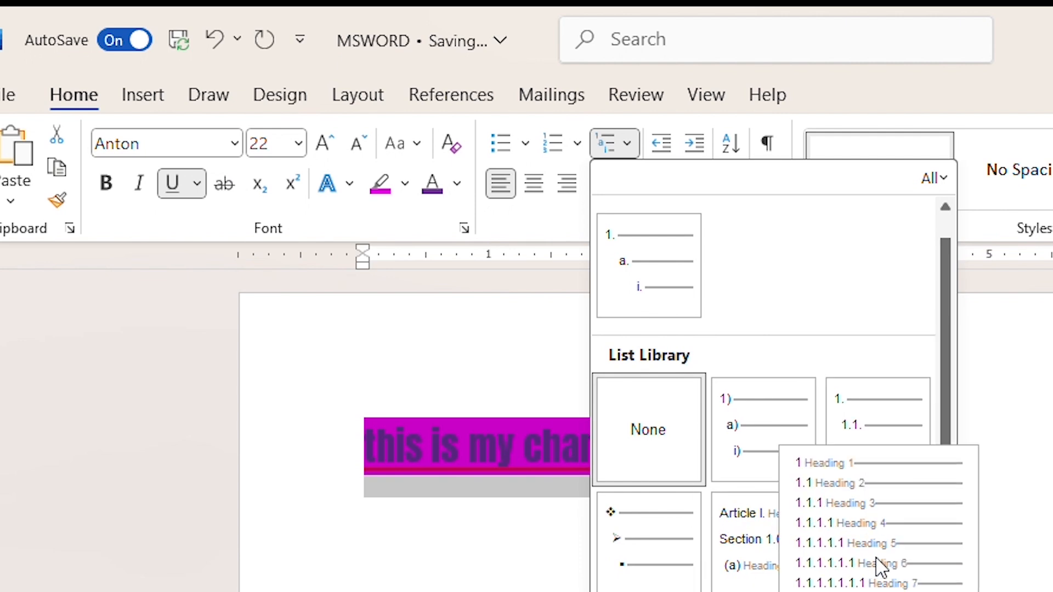
left_click(1024, 415)
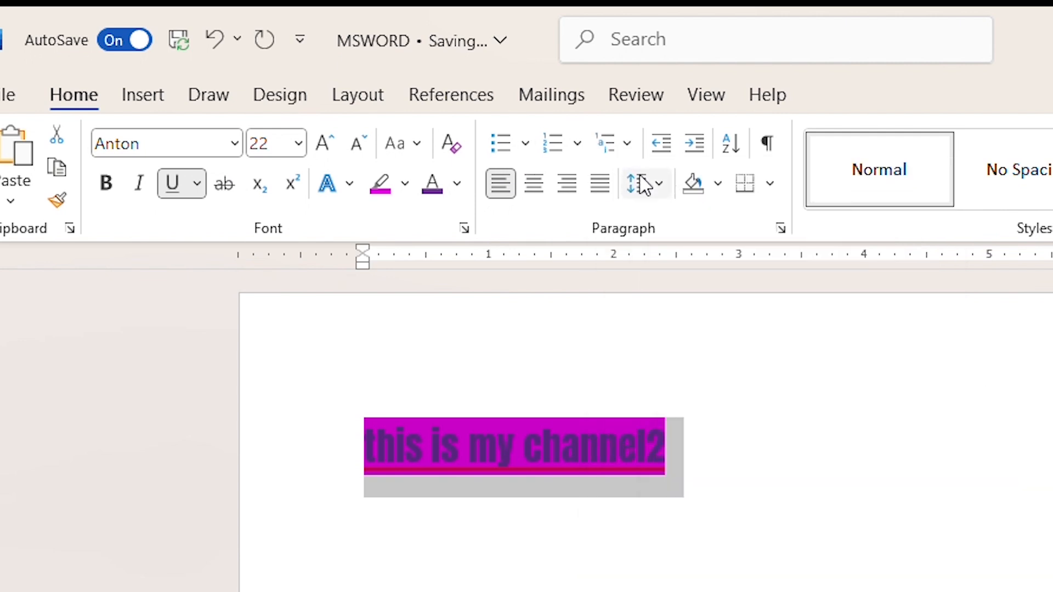
Try left, center and right alignment on the selected sentence, and finish with it justified
left_click(507, 191)
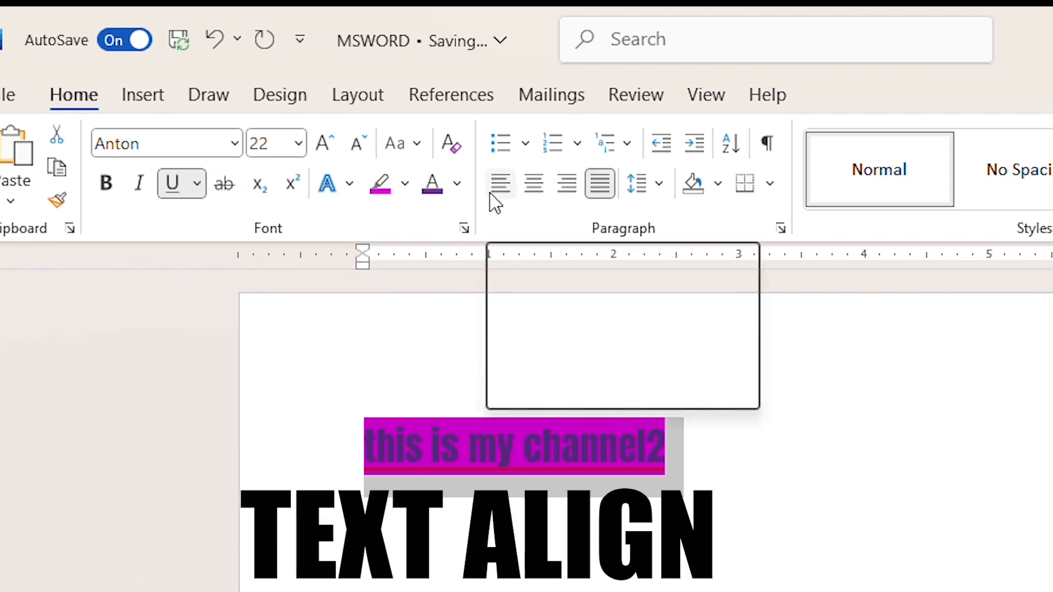
left_click(535, 199)
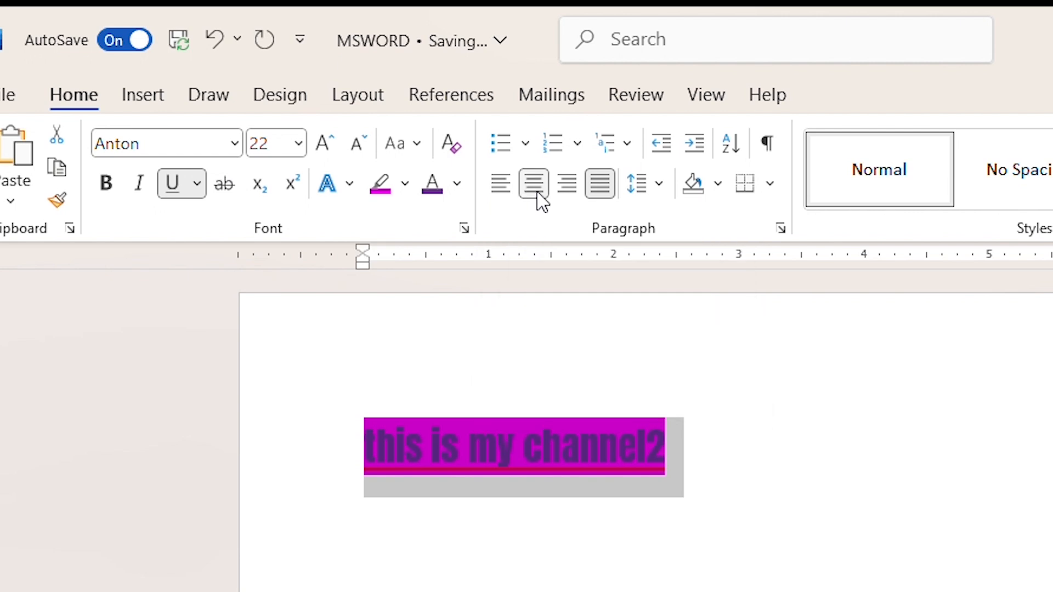
left_click(574, 199)
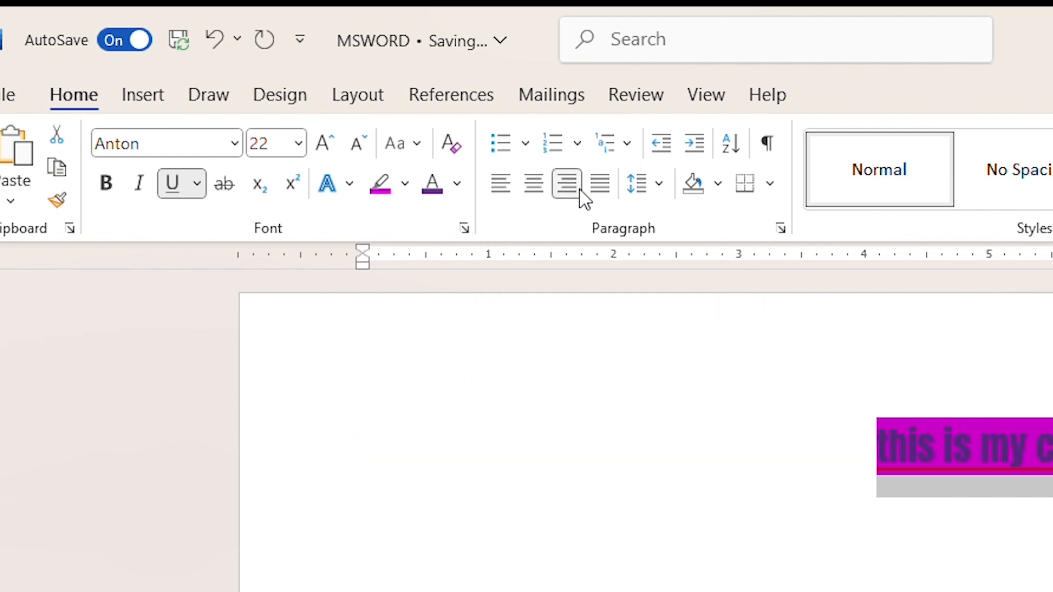
left_click(606, 199)
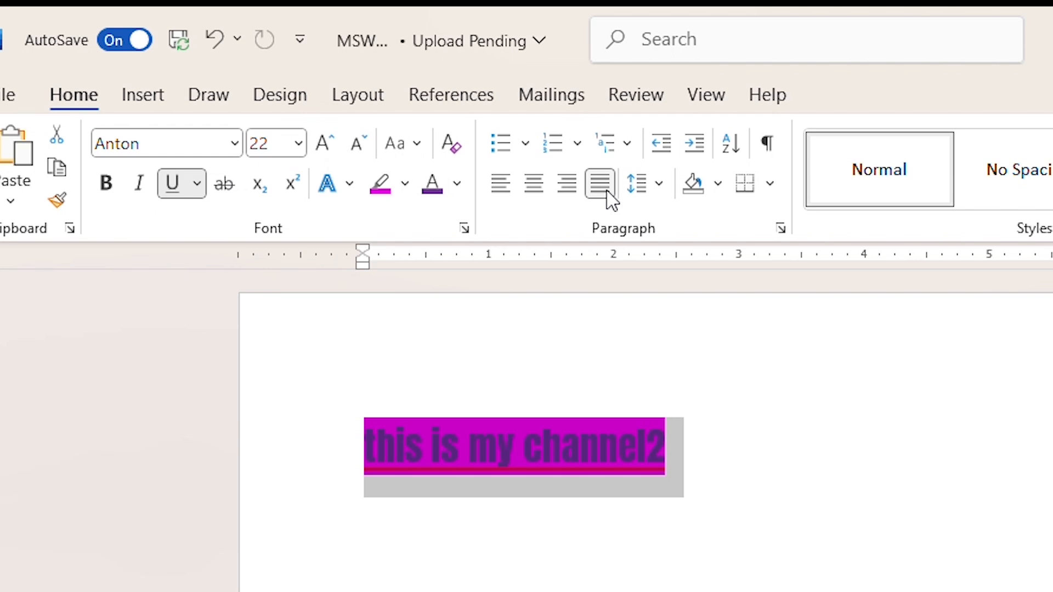
Look through the line spacing options without choosing one, and increase the sentence's indent and bring it back to the margin
left_click(651, 189)
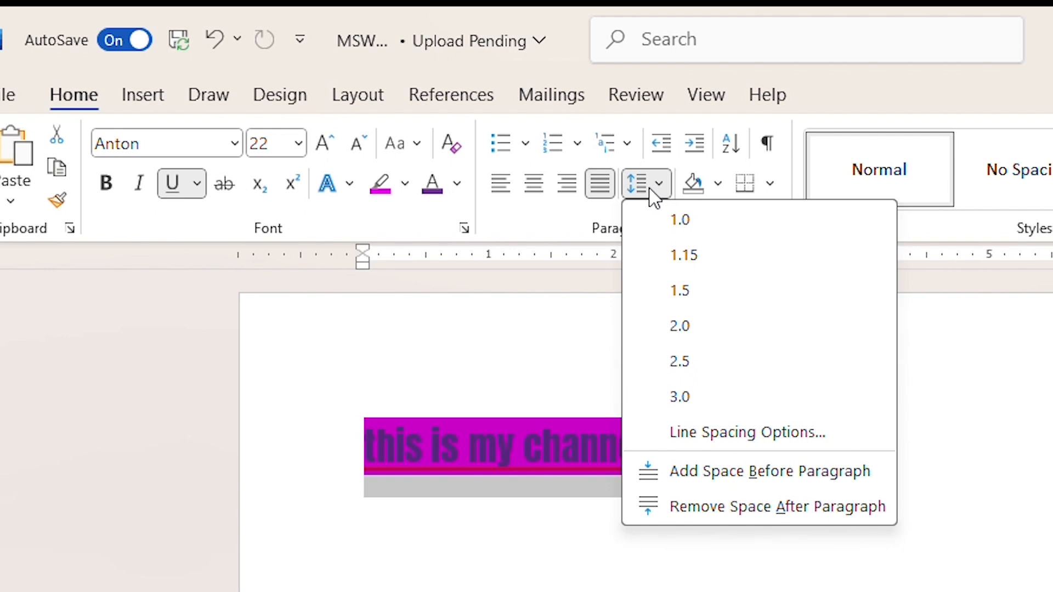
left_click(653, 196)
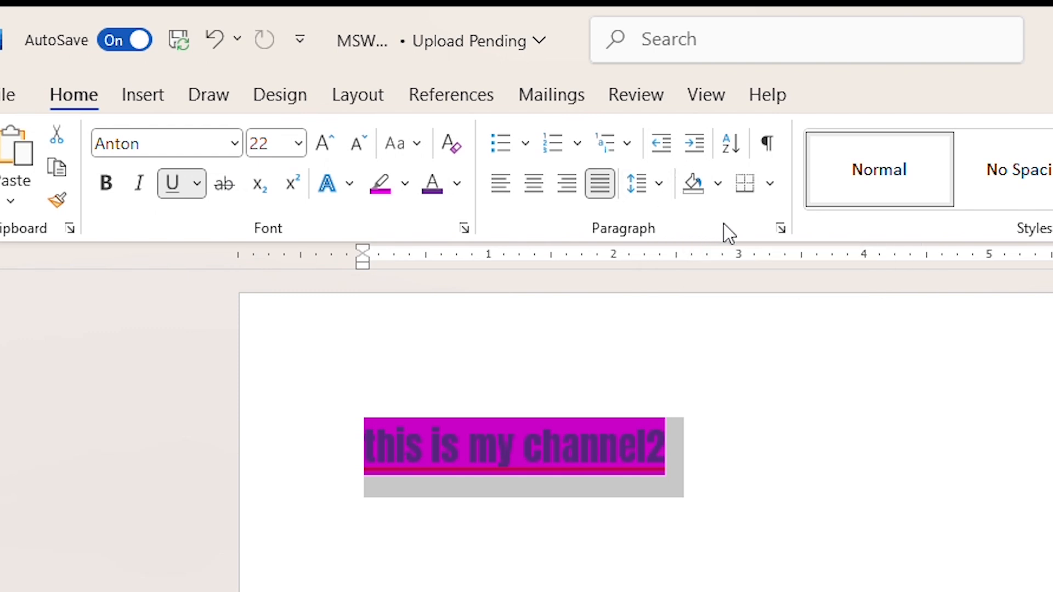
left_click(665, 146)
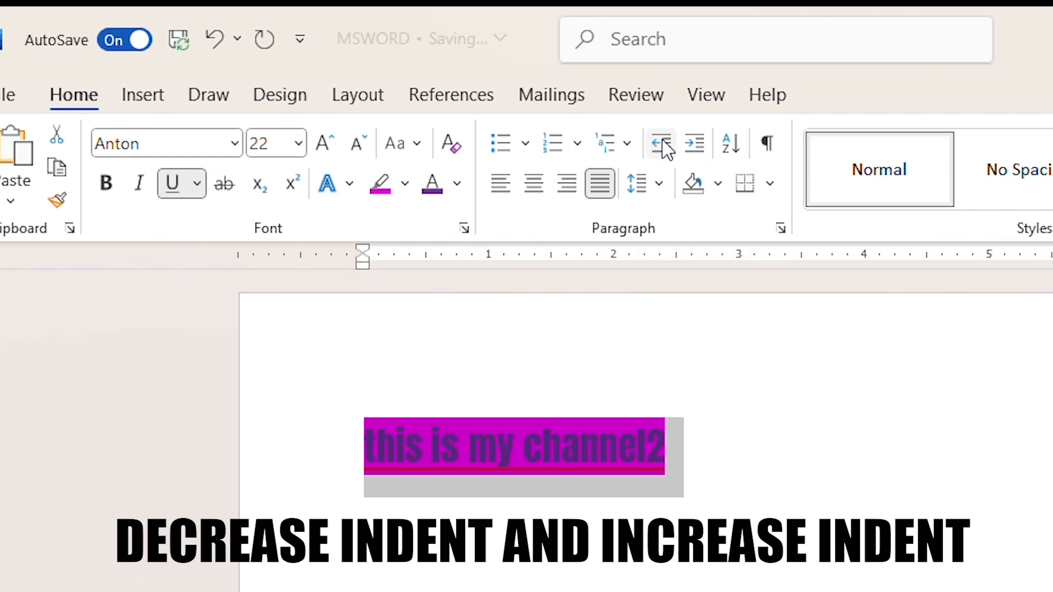
left_click(684, 143)
left_click(684, 143)
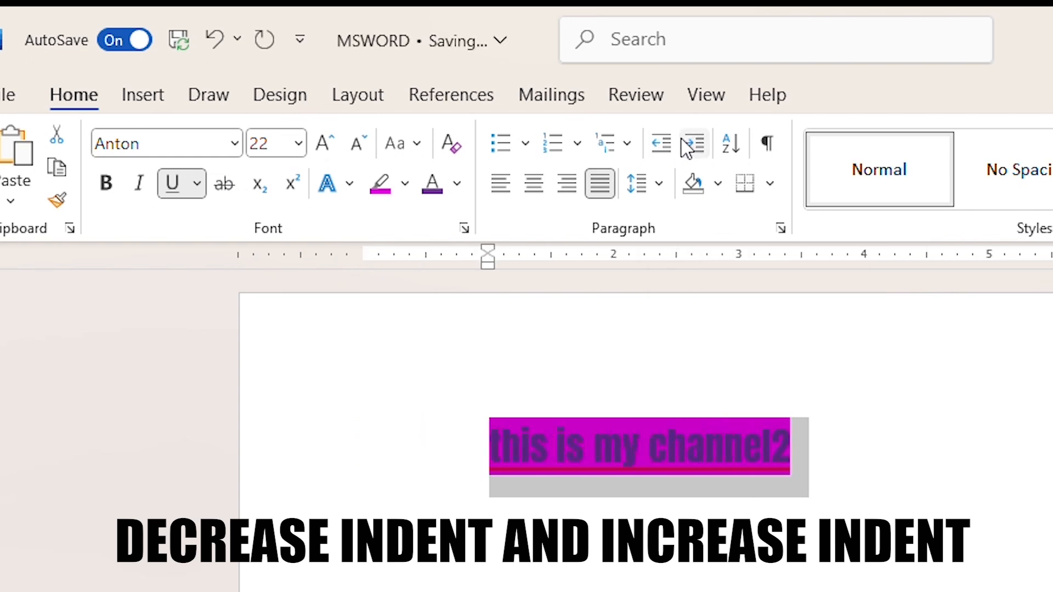
left_click(662, 146)
left_click(662, 146)
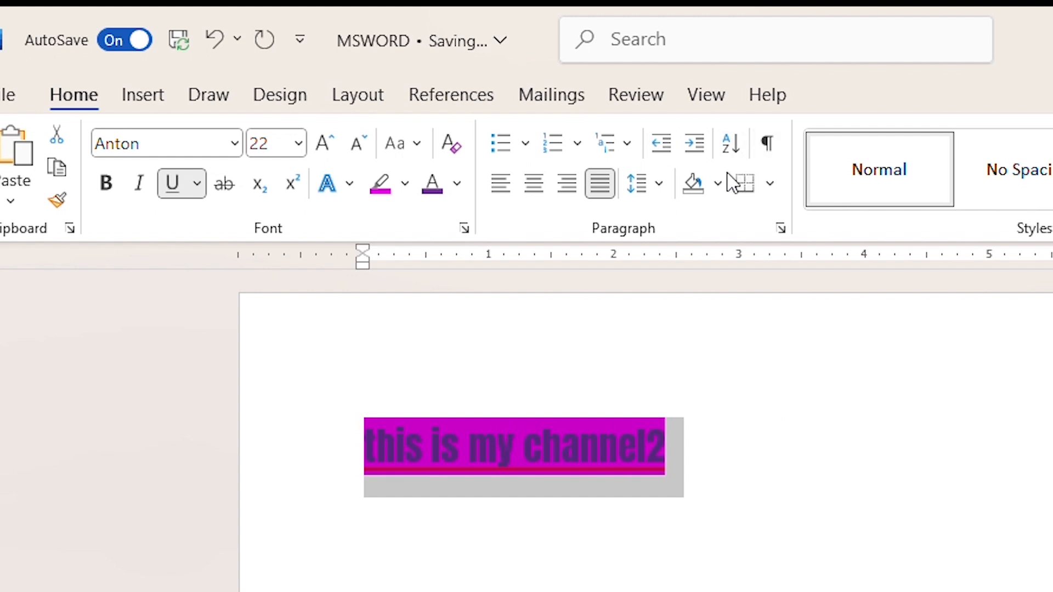
Try gold and dark gray shading on the sentence's paragraph, and remove the shading
left_click(712, 192)
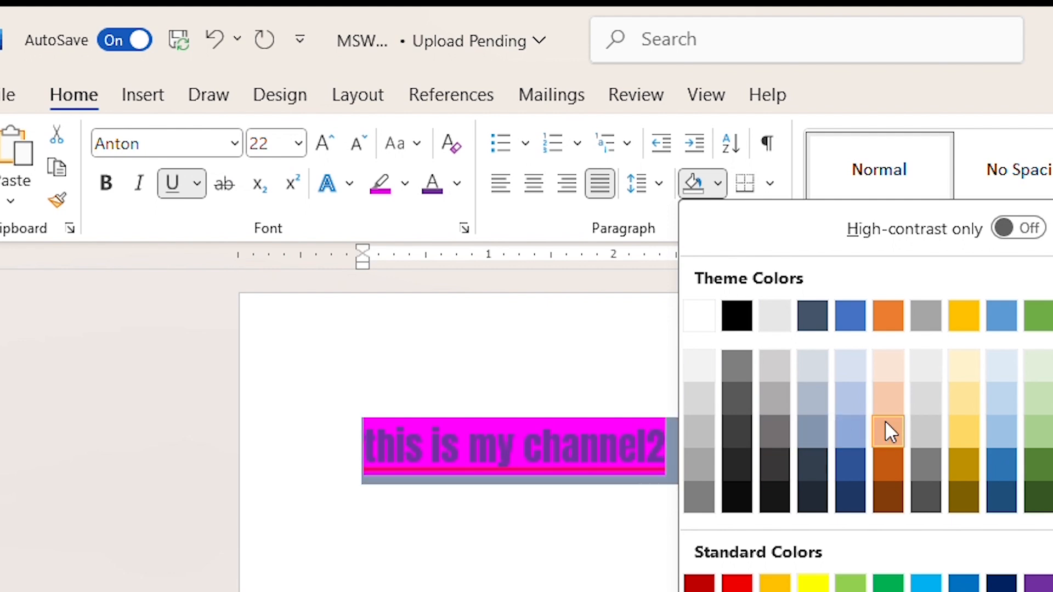
left_click(964, 317)
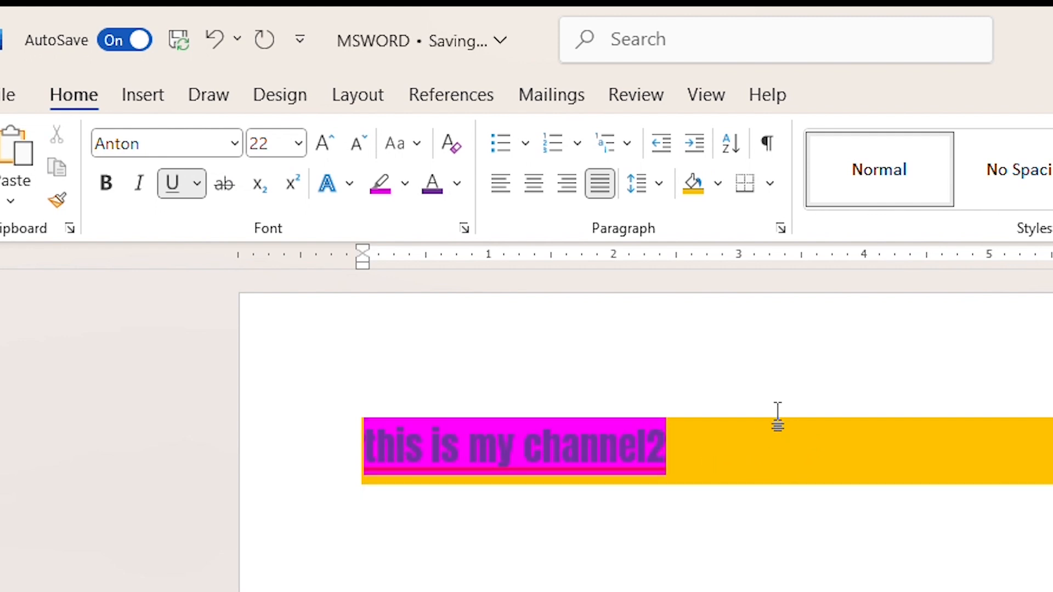
left_click(714, 192)
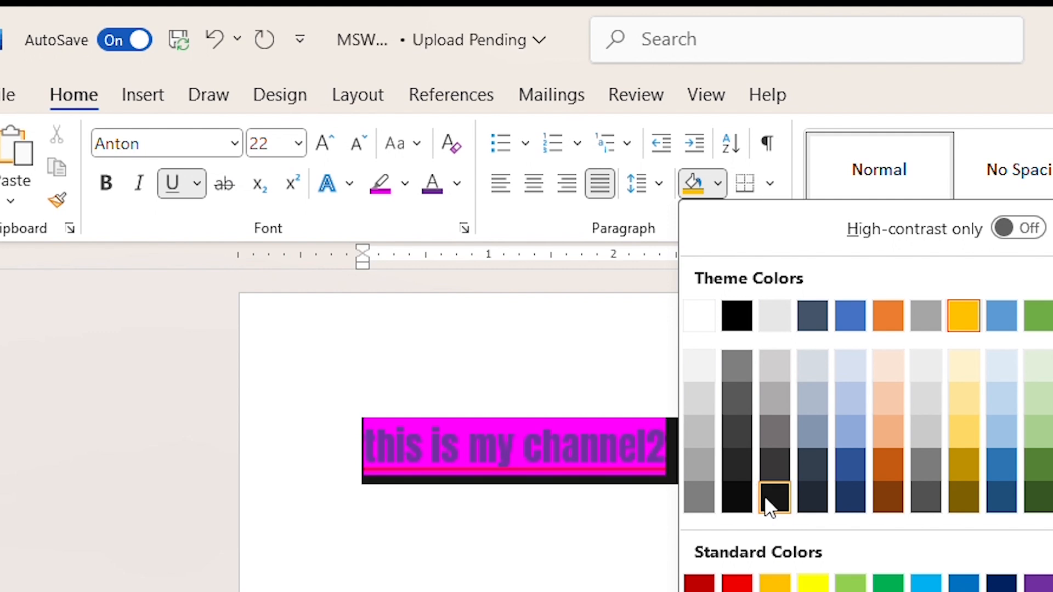
left_click(768, 479)
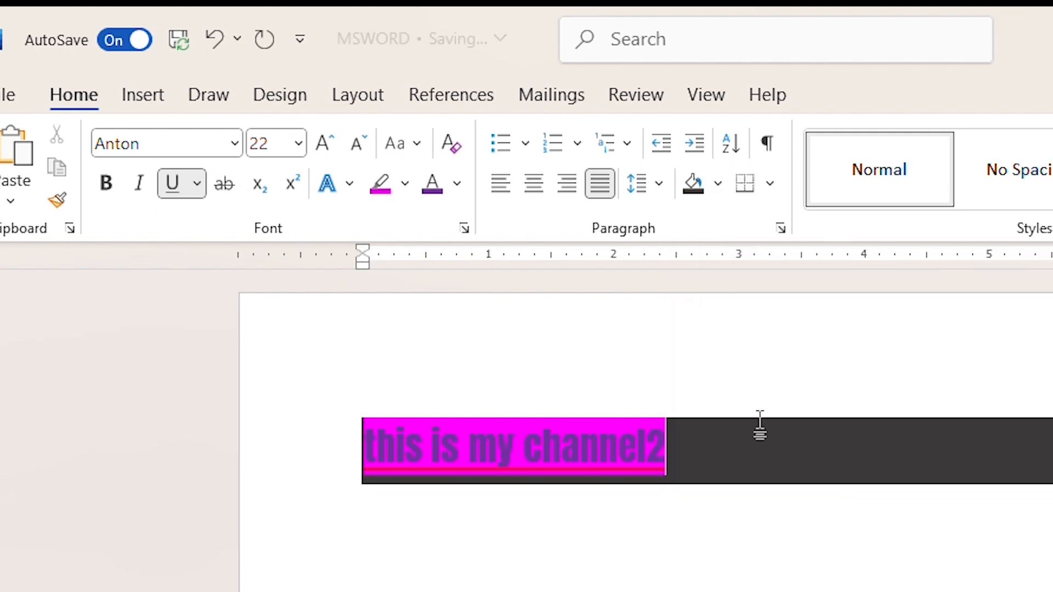
left_click(717, 192)
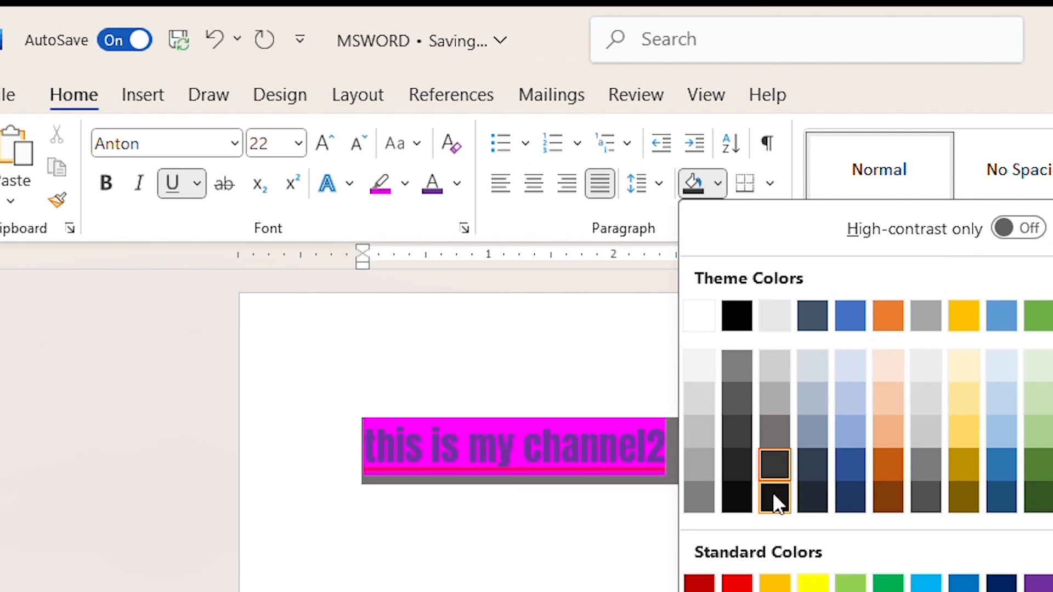
key("Escape")
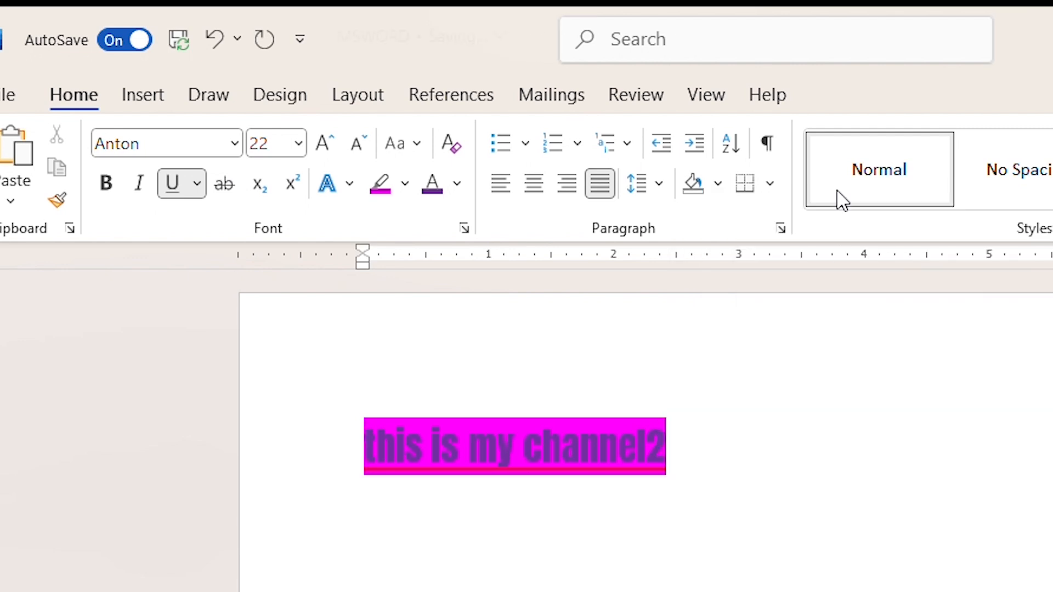
Add a bottom border to the sentence's paragraph, and look through the other border types without choosing one
left_click(756, 193)
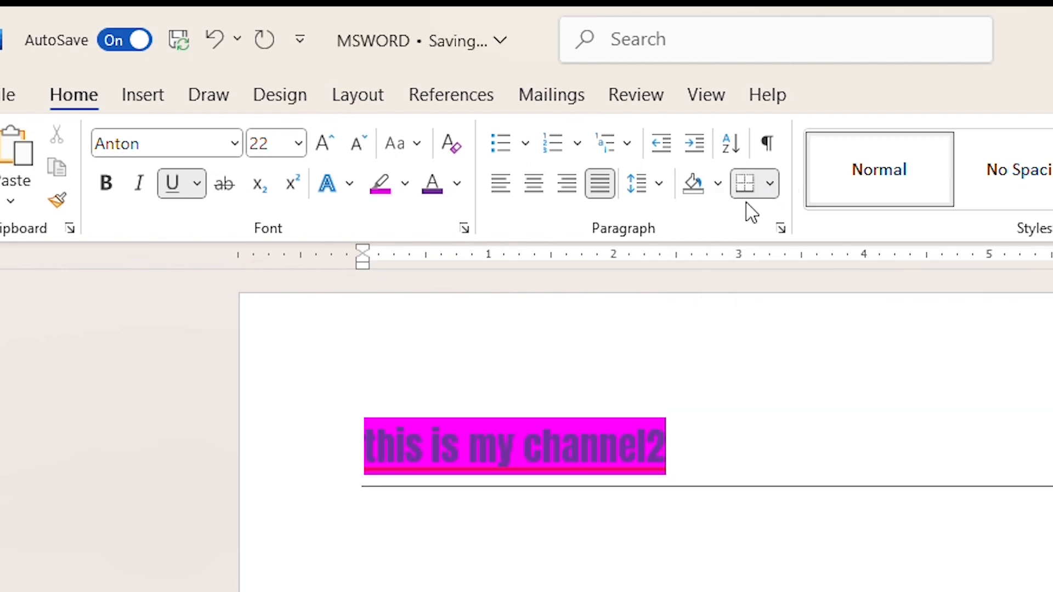
triple_click(669, 468)
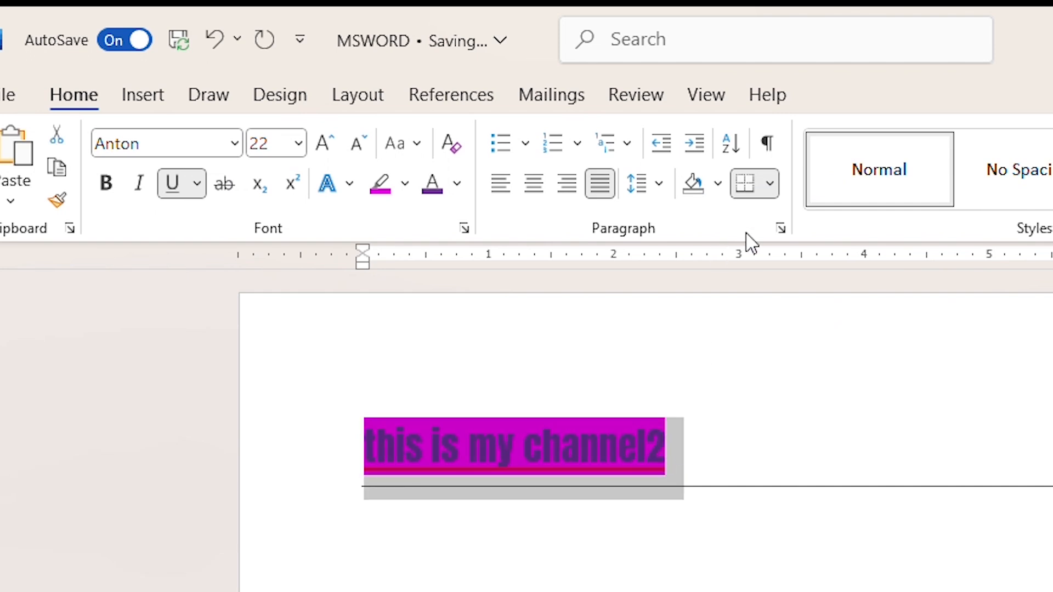
left_click(772, 187)
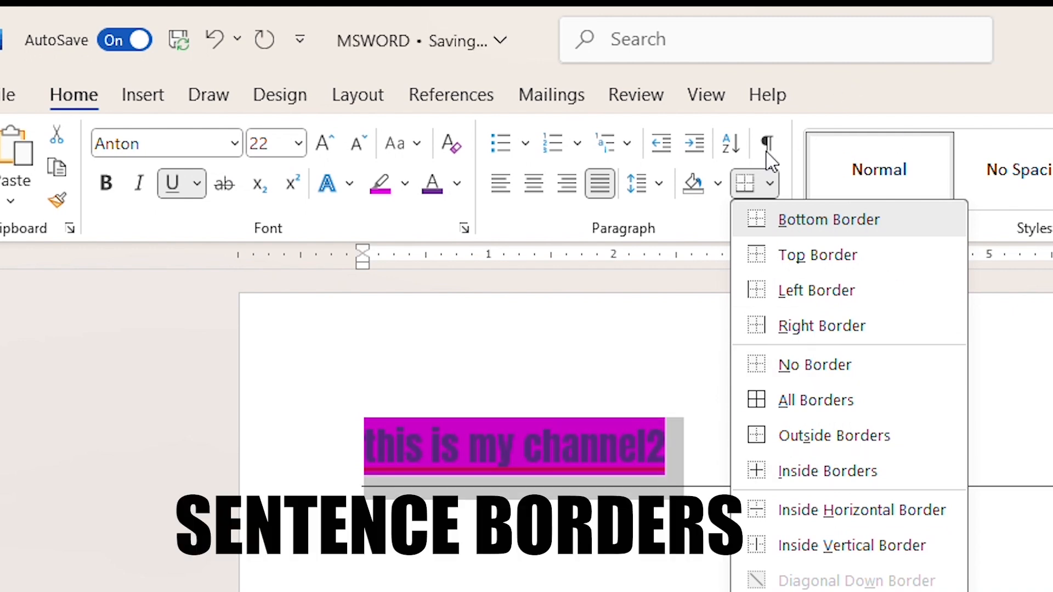
left_click(805, 175)
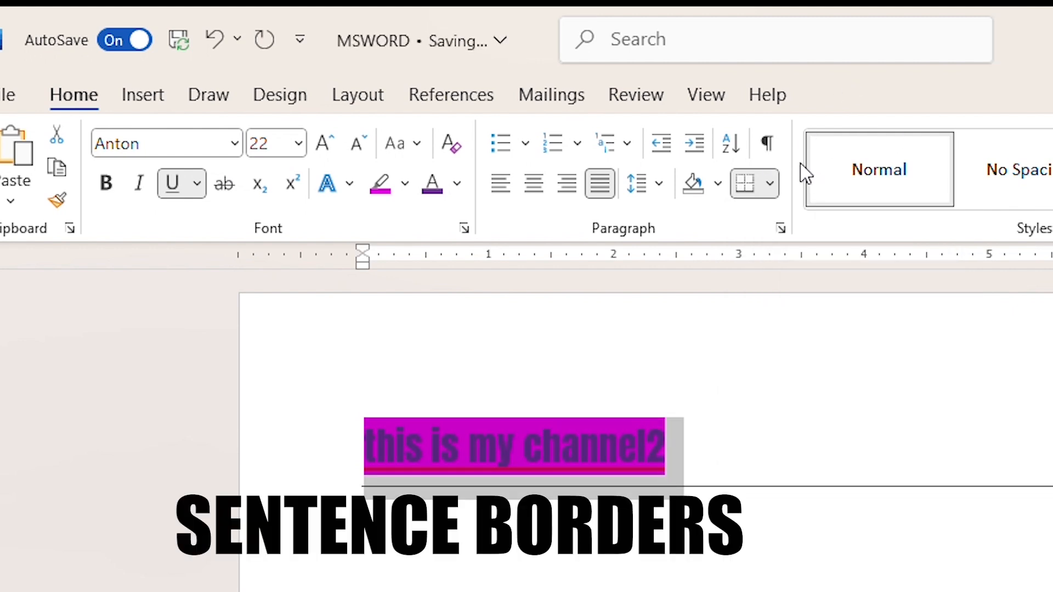
Turn the display of paragraph marks and hidden formatting symbols on and off
left_click(767, 145)
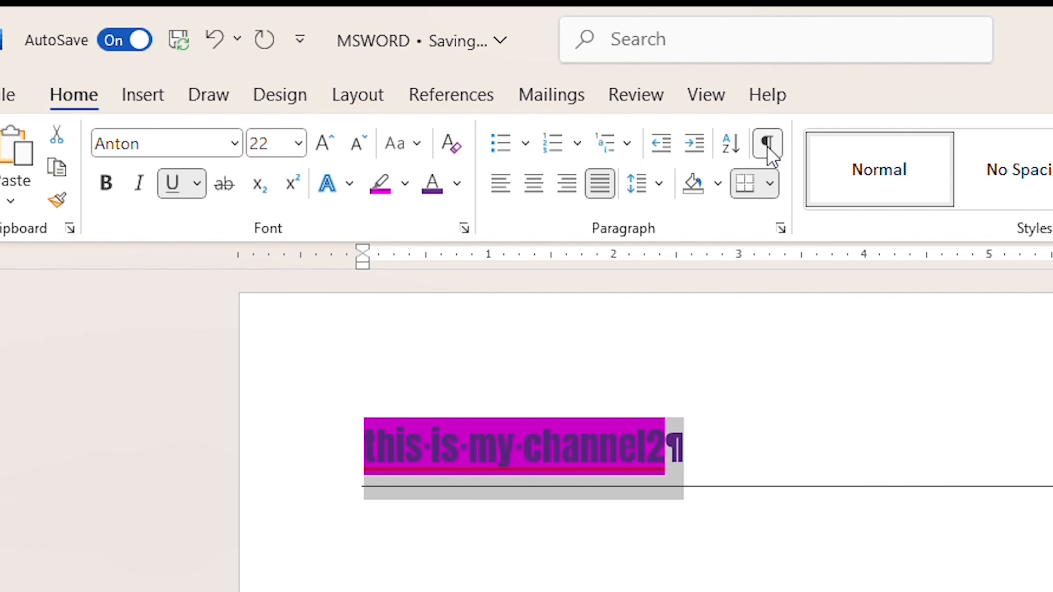
left_click(768, 152)
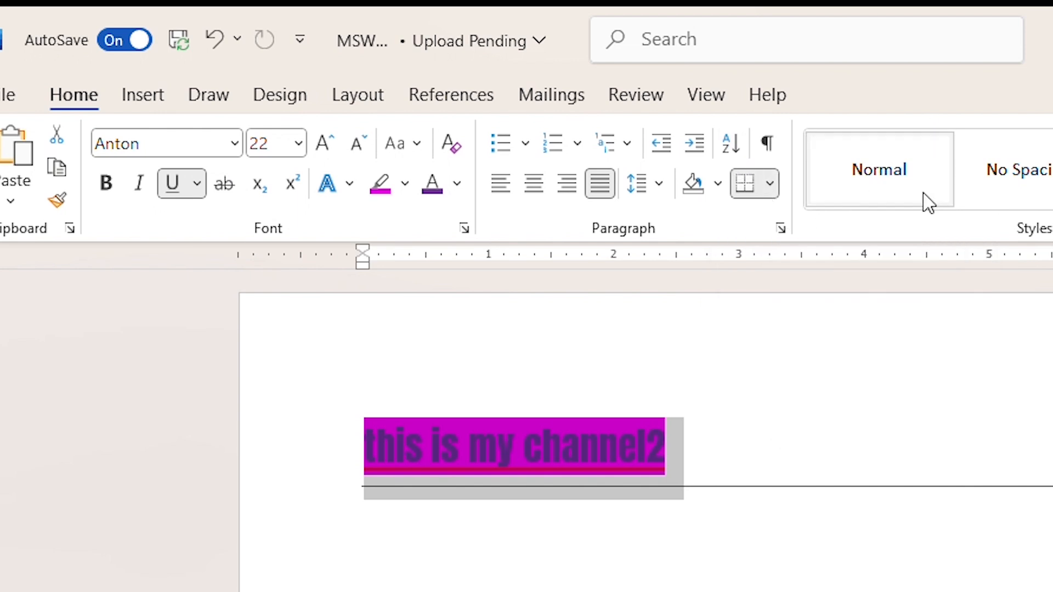
Apply the Normal style to the selected sentence
left_click(898, 177)
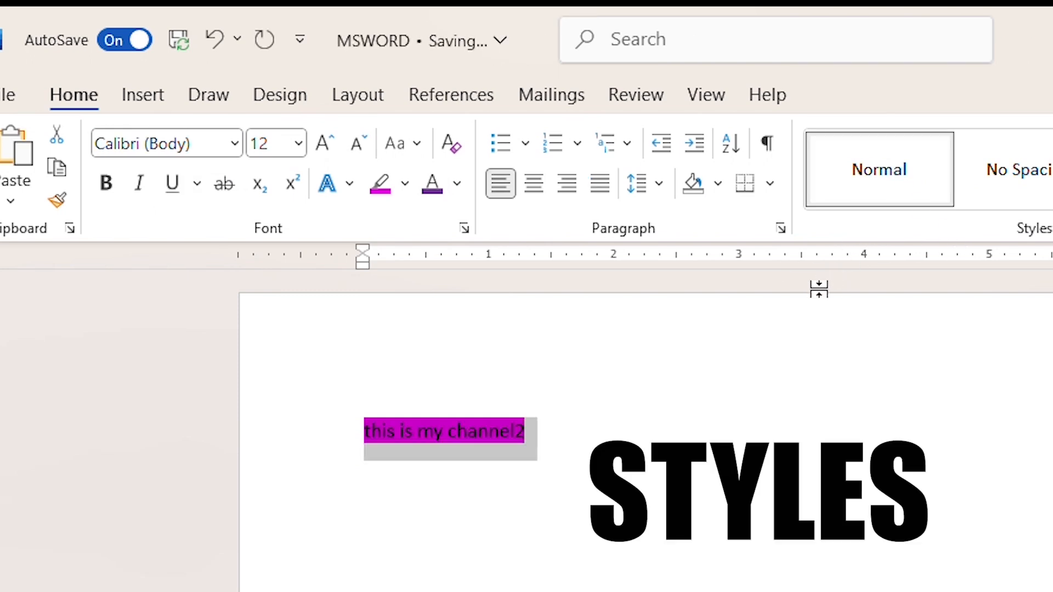
left_click(986, 190)
left_click(864, 171)
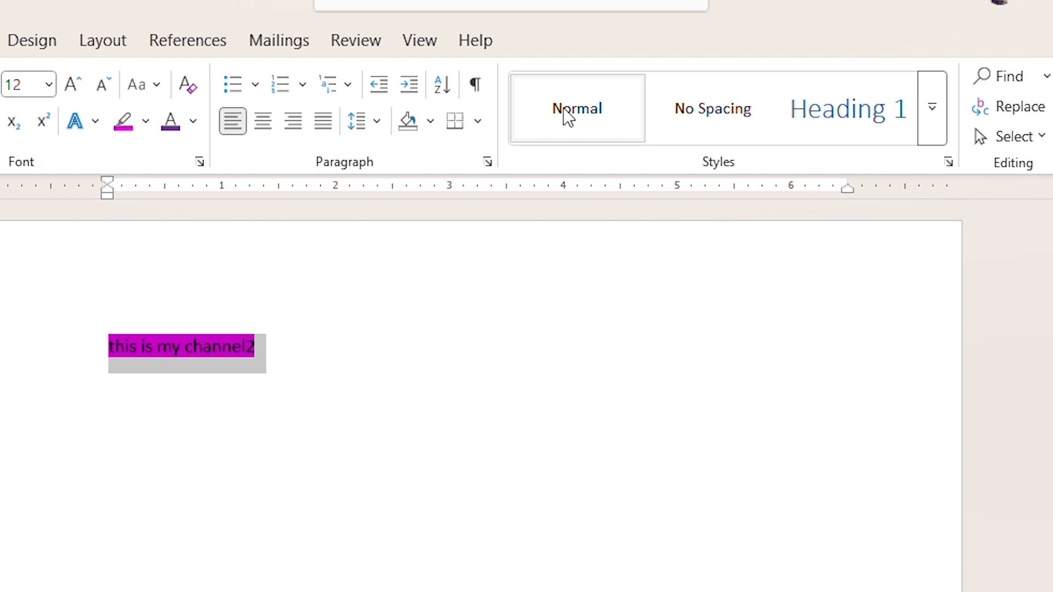
Add a second line reading "this is a good workspace" below the highlighted sentence
left_click(299, 358)
left_click(124, 382)
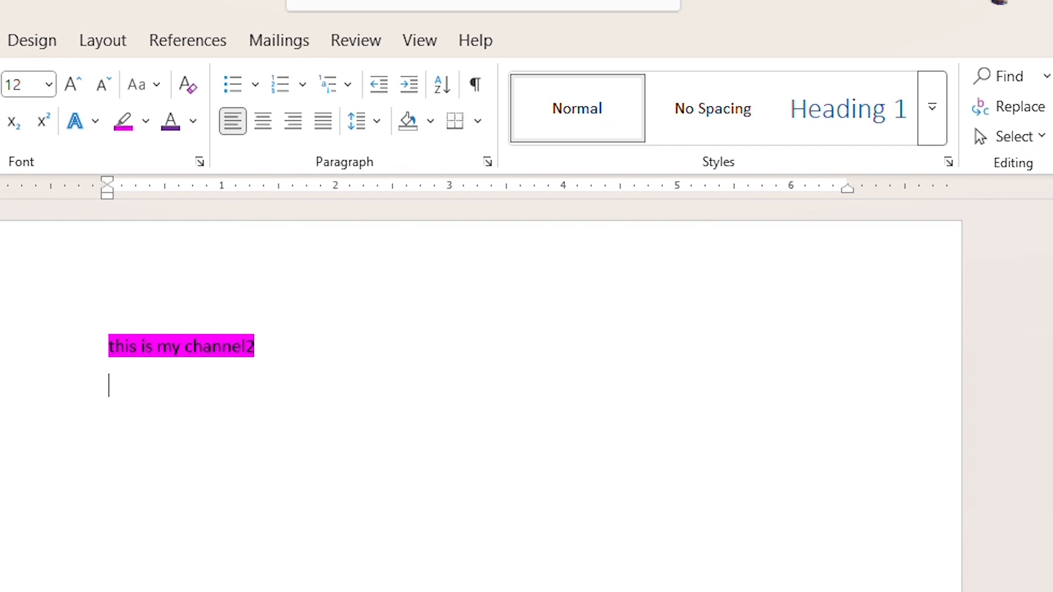
key("BackSpace")
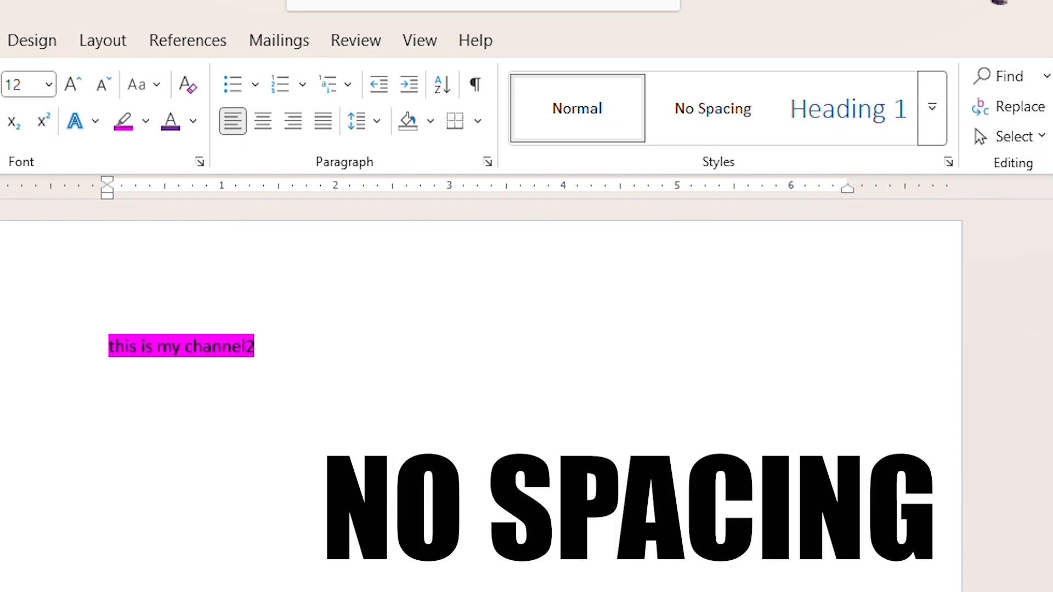
type("this is a goood")
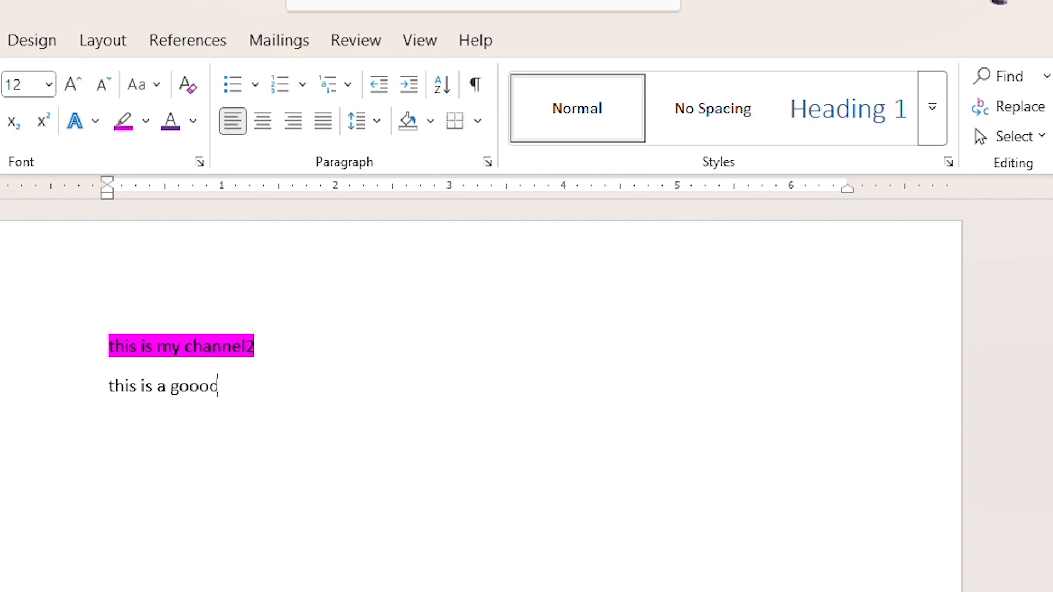
key("BackSpace")
key("BackSpace")
type("d workspa")
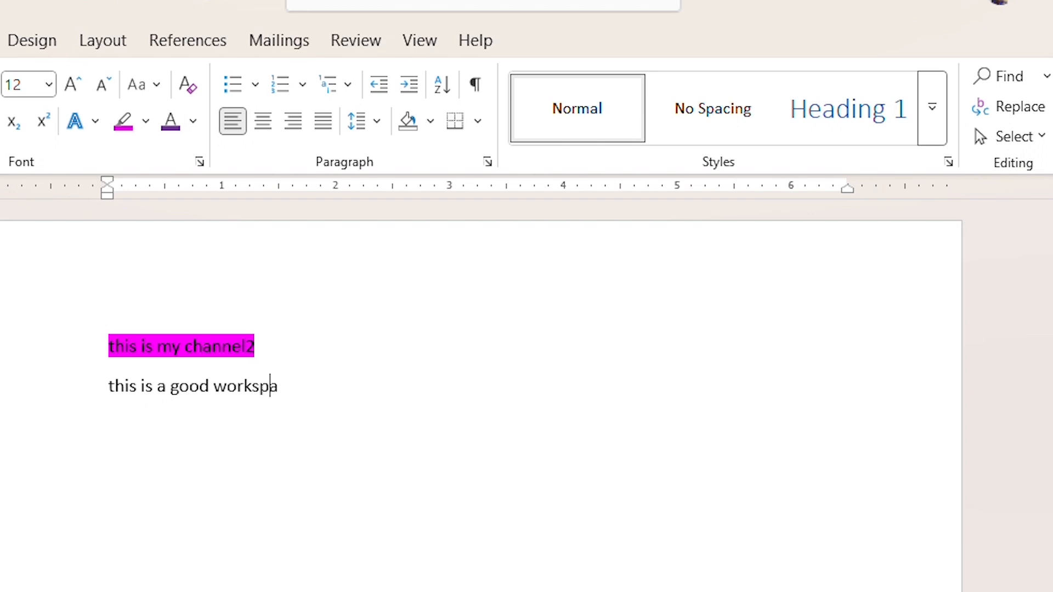
type("ce")
Apply the No Spacing style to both lines of text
left_click_drag(300, 376, 85, 352)
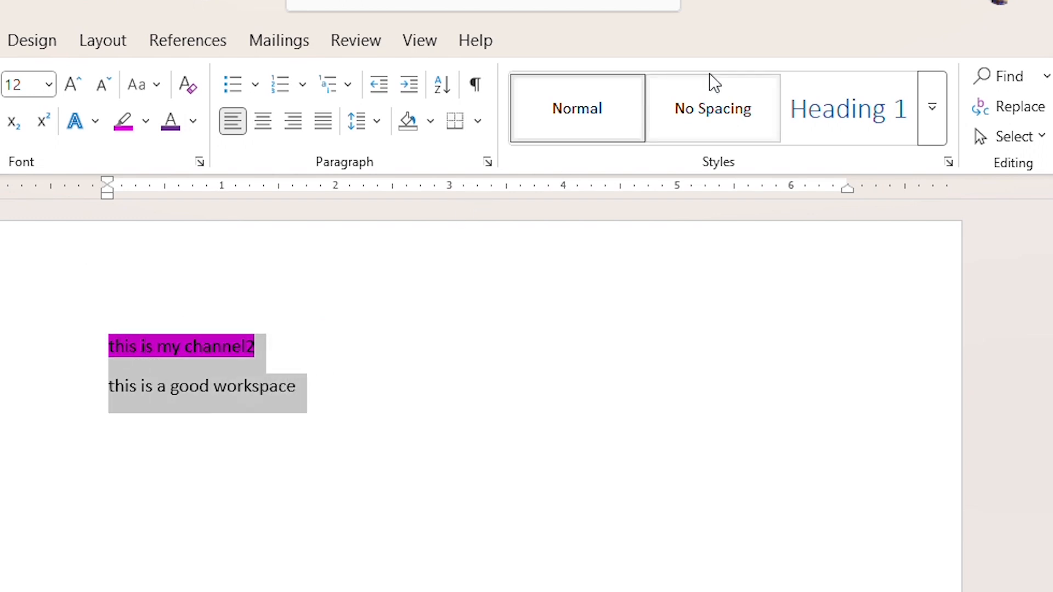
left_click(710, 109)
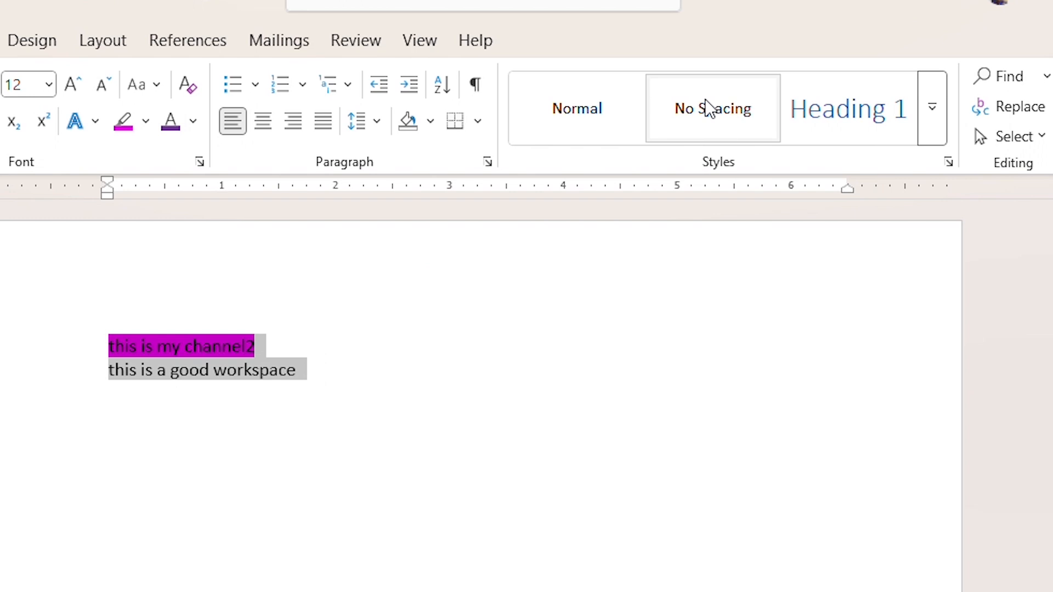